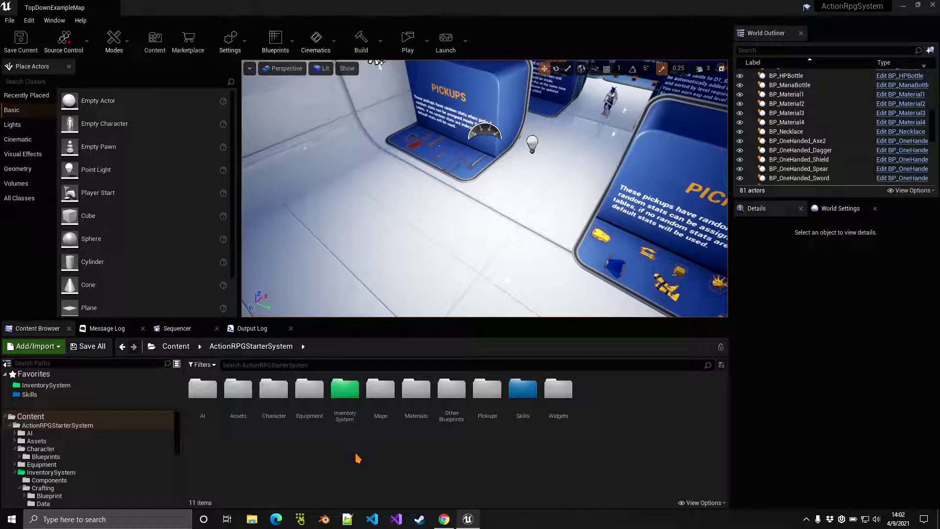
Browse into the InventorySystem/Crafting/Blueprint content folder.
double_click(345, 392)
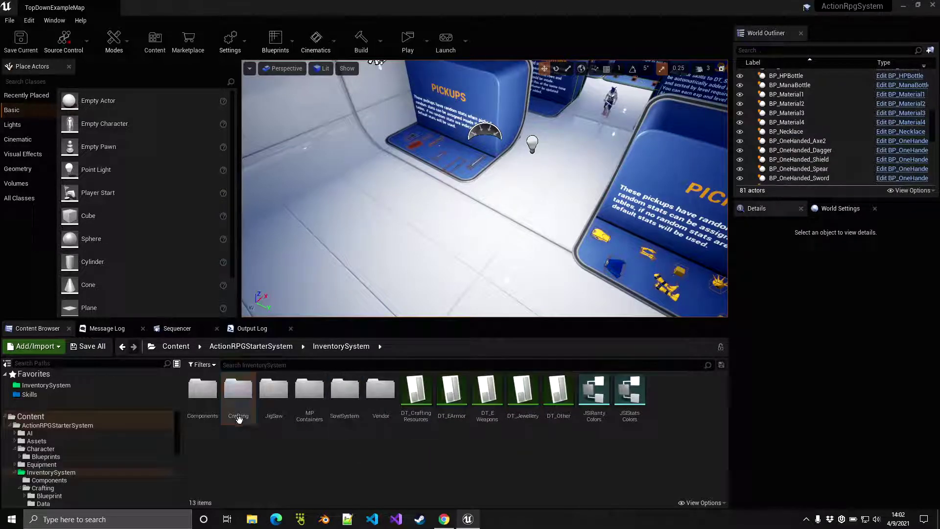
double_click(239, 396)
double_click(203, 392)
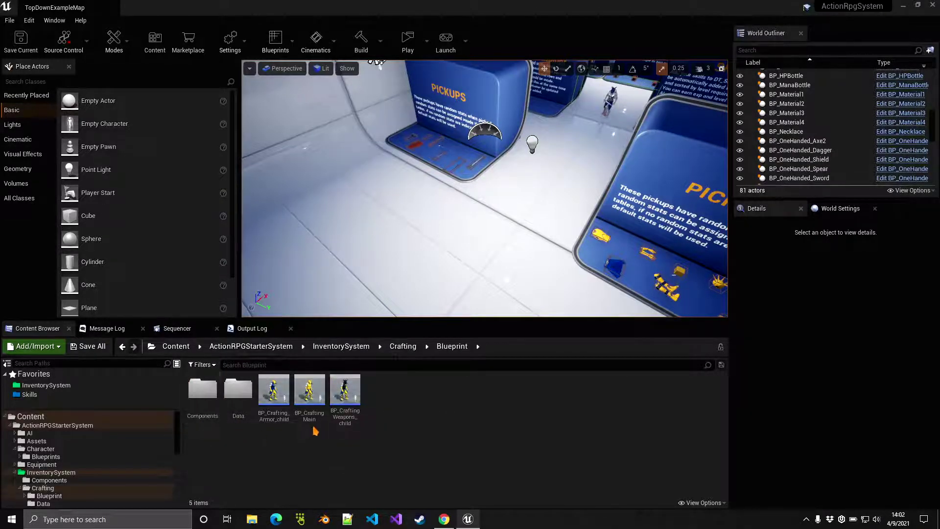
Create a child blueprint class of BP_CraftingMain named BP_MyCraftingStation.
mouse_move(312, 418)
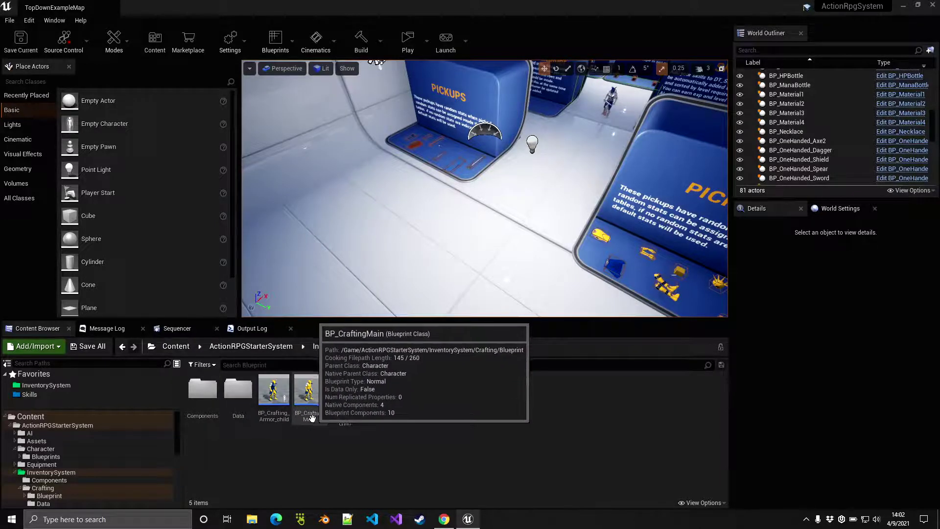
right_click(309, 394)
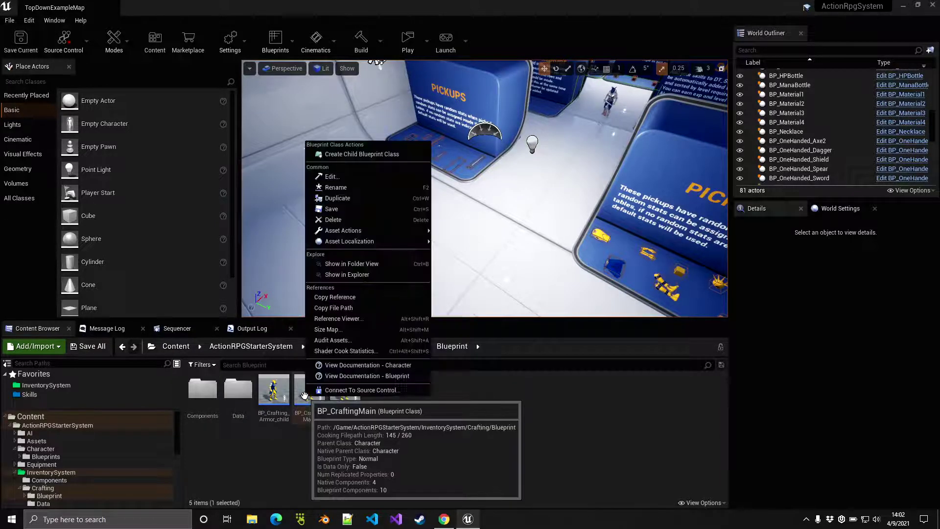
left_click(354, 154)
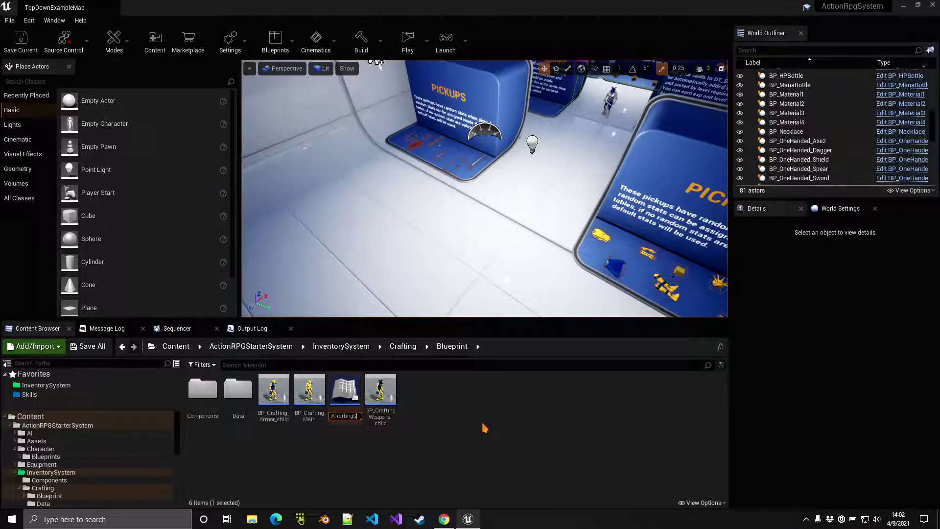
type("BP_MyCraftingStation")
key("Return")
left_click(485, 428)
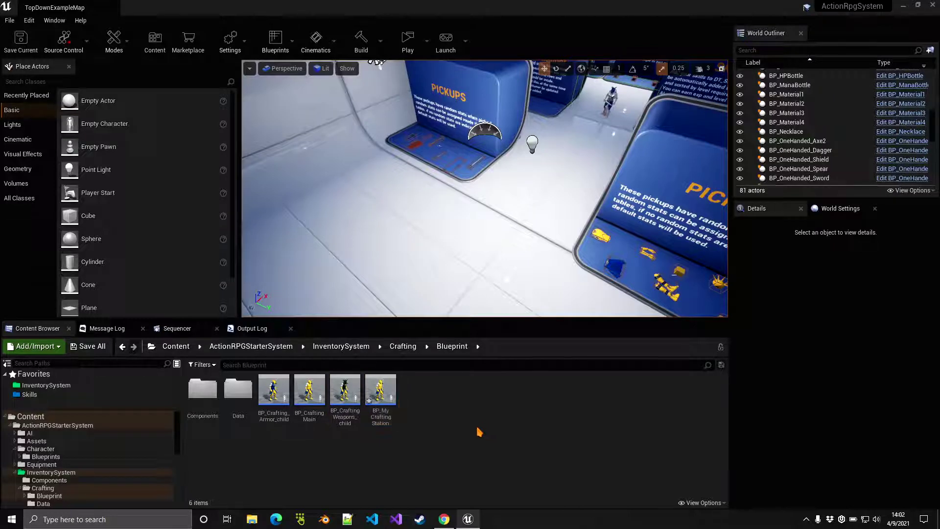
Place BP_MyCraftingStation in the level and open it in the blueprint editor.
left_click_drag(387, 402, 338, 218)
key("f")
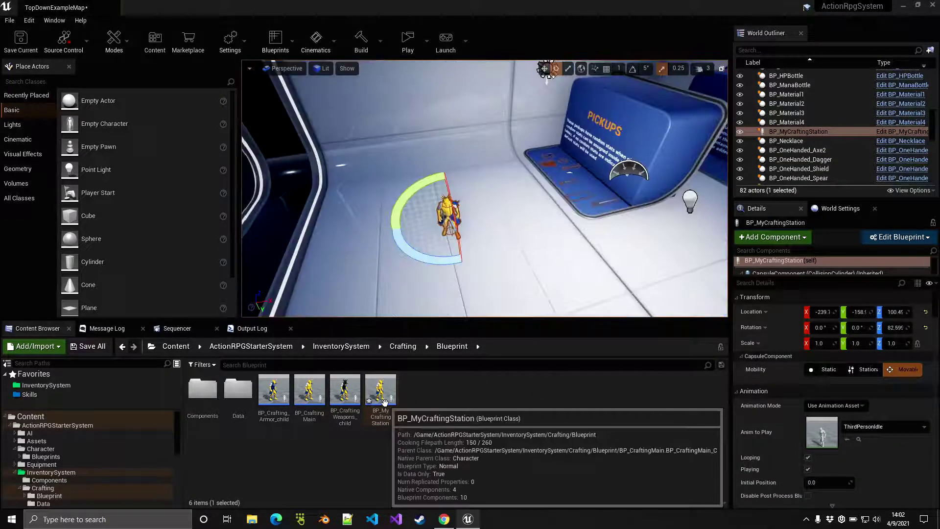
double_click(381, 395)
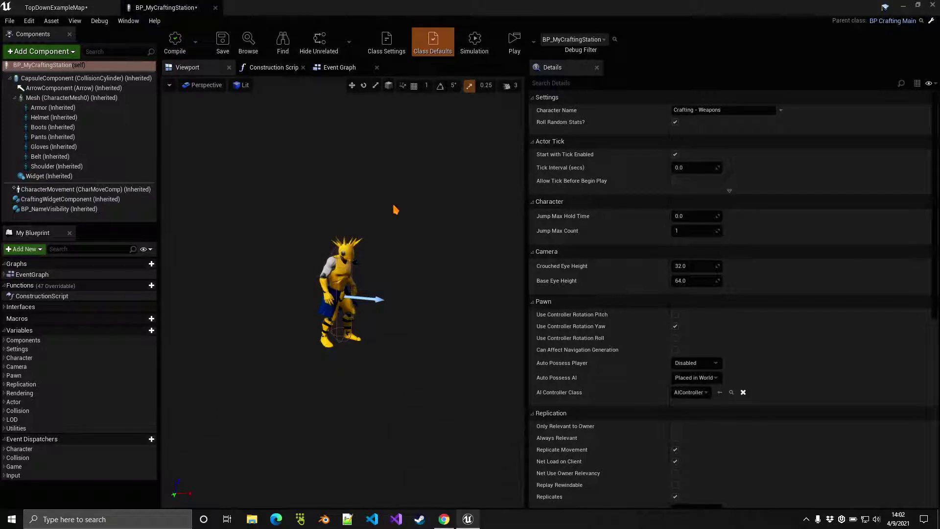
middle_click_drag(356, 203, 380, 225)
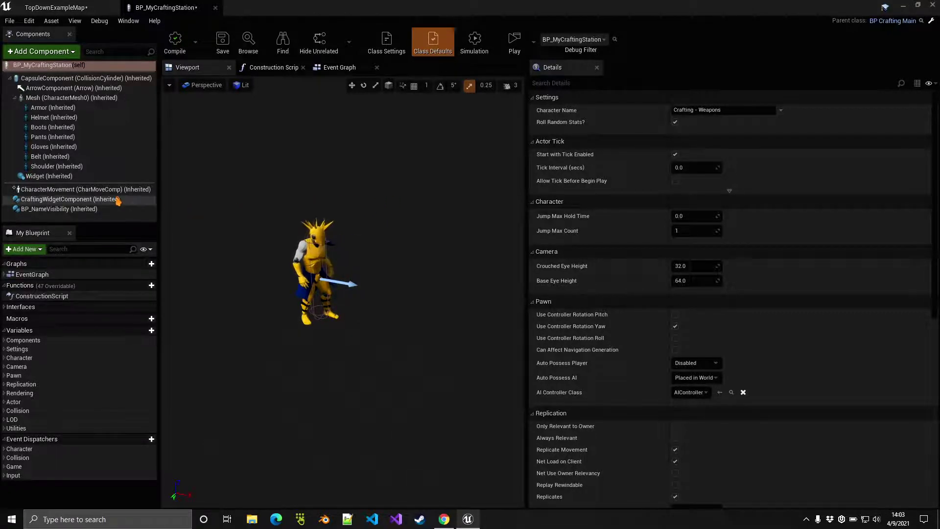
Review the CraftingWidgetComponent's properties, then return to the level's top Content folder.
left_click(39, 199)
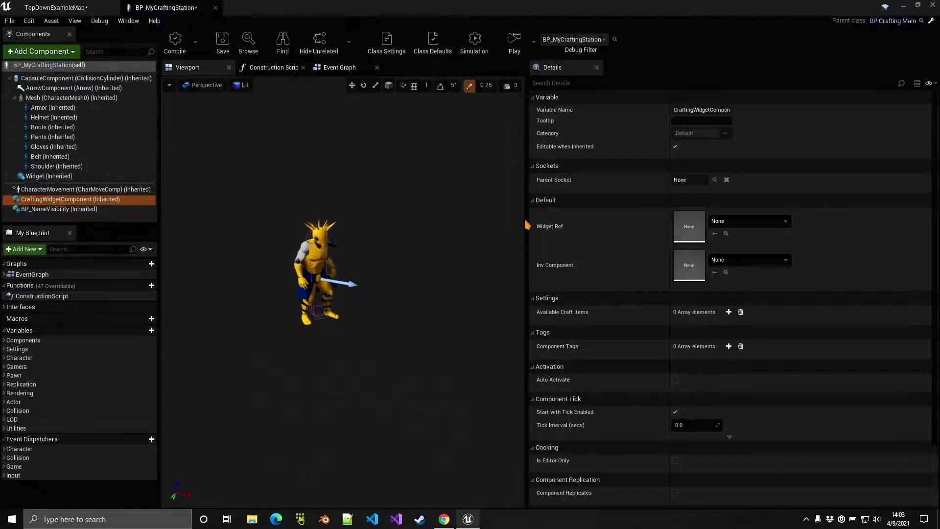
left_click_drag(525, 220, 445, 220)
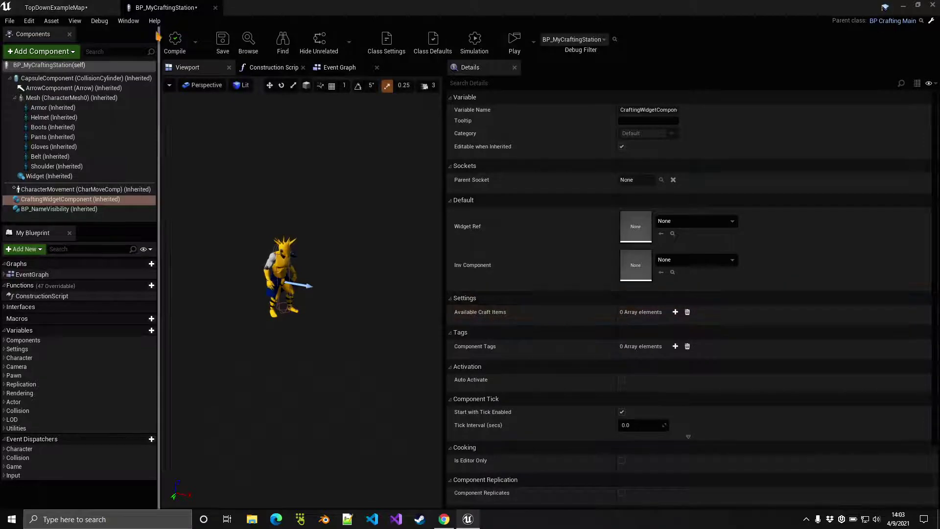
left_click(57, 7)
left_click(51, 421)
Search the content for 'wea', open DT_EWeapons and select the Bow row.
left_click(283, 366)
type("wea")
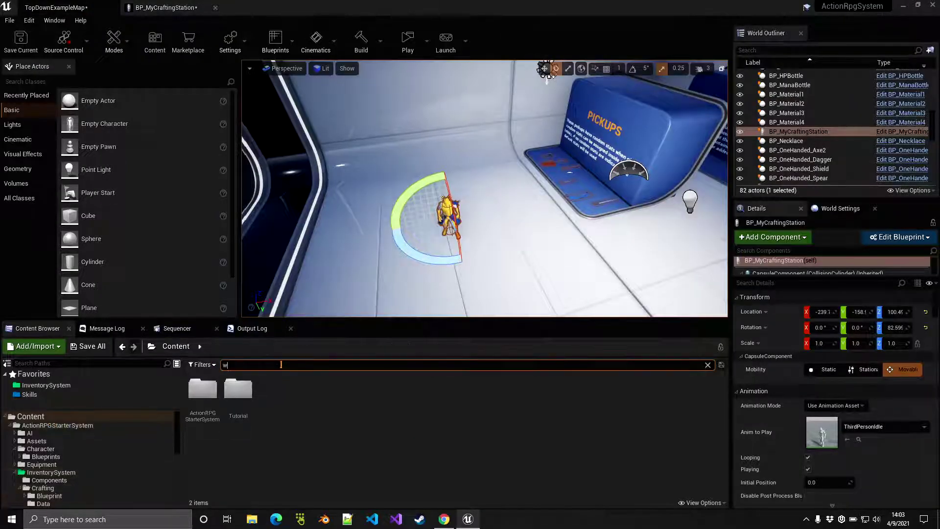
double_click(322, 393)
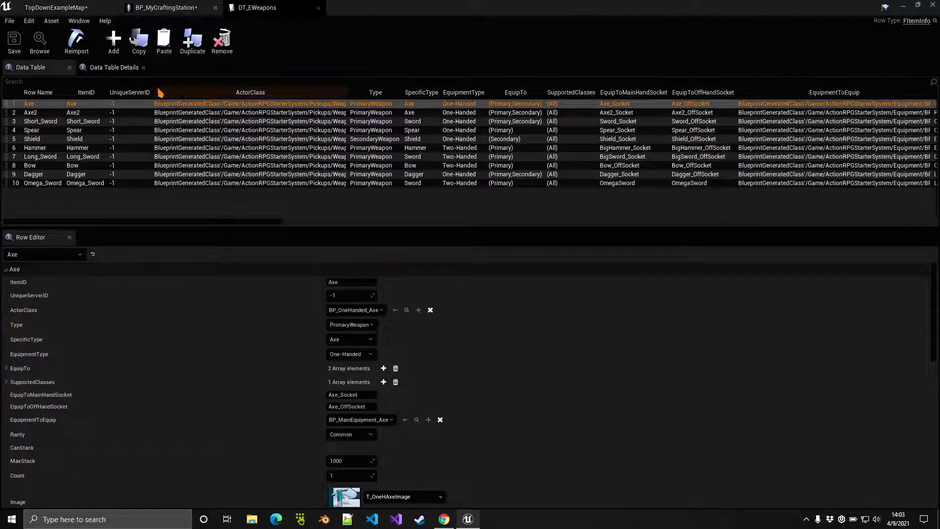
left_click(145, 165)
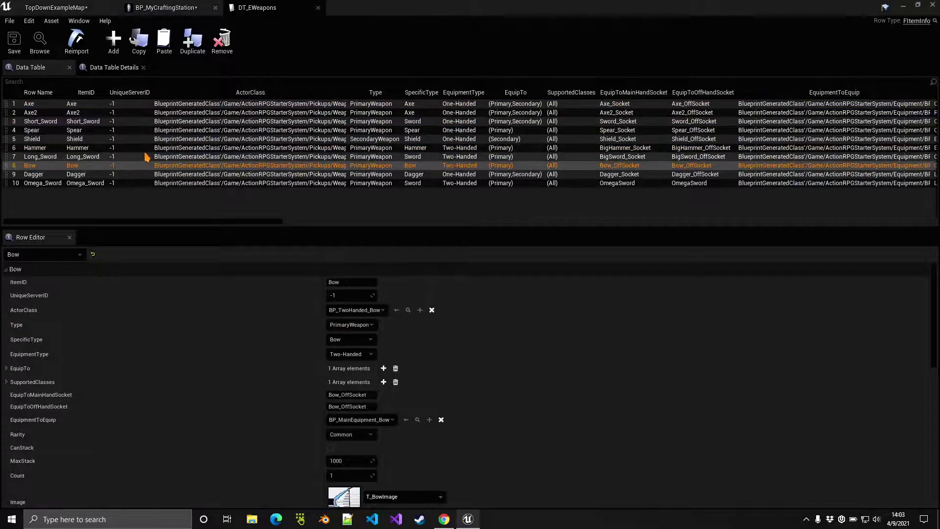
key("ctrl+b")
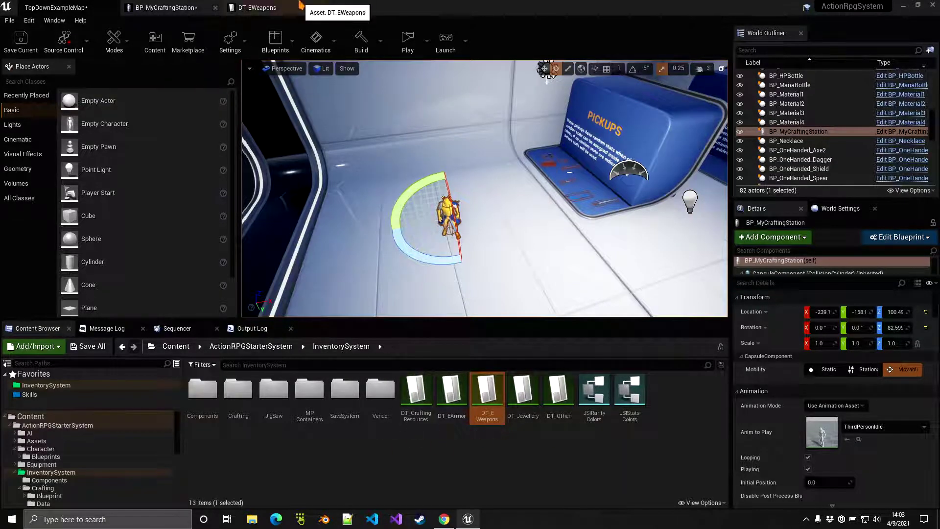
Copy the Bow row's ItemID and go to the BP_MyCraftingStation blueprint.
left_click(275, 7)
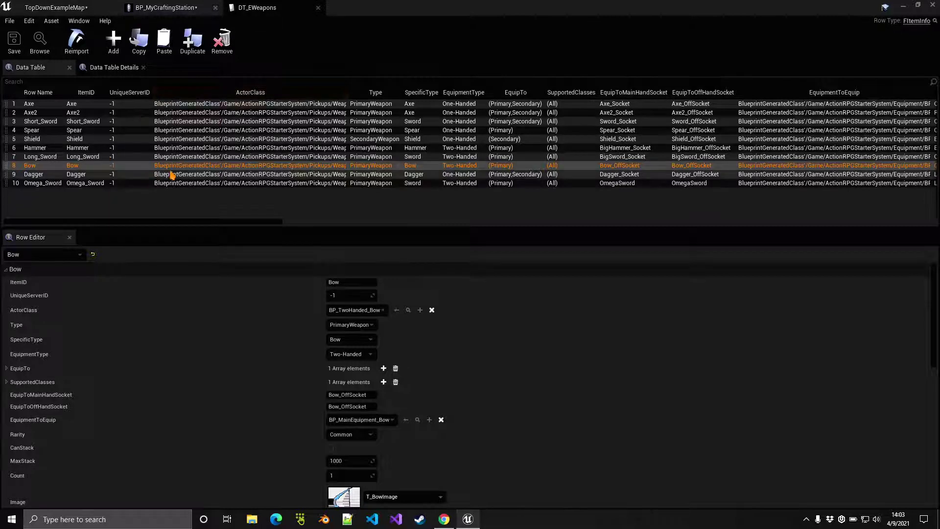
left_click(167, 7)
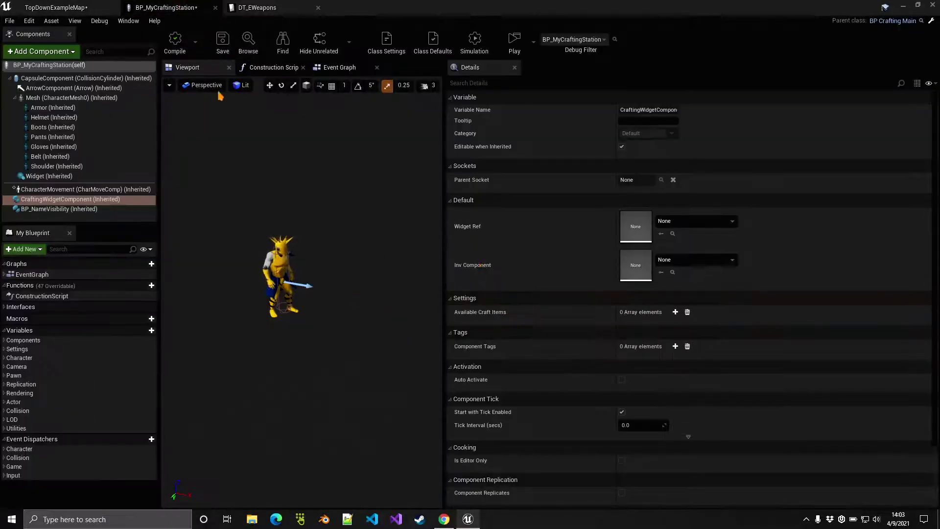
left_click(254, 7)
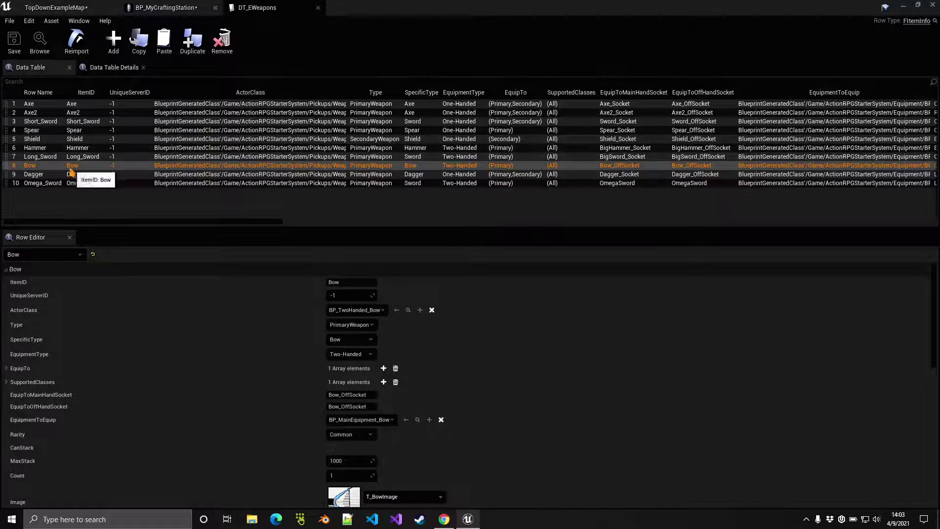
left_click(315, 283)
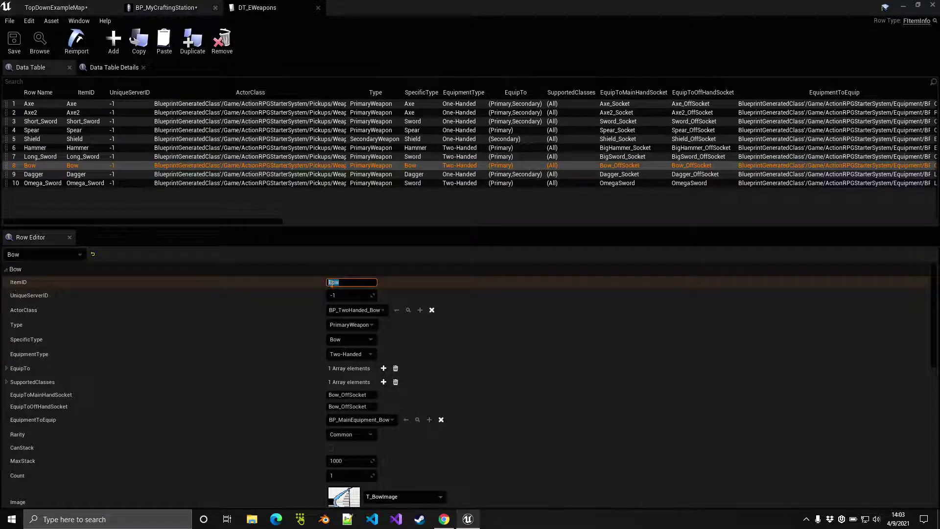
right_click(332, 284)
left_click(343, 322)
left_click(166, 7)
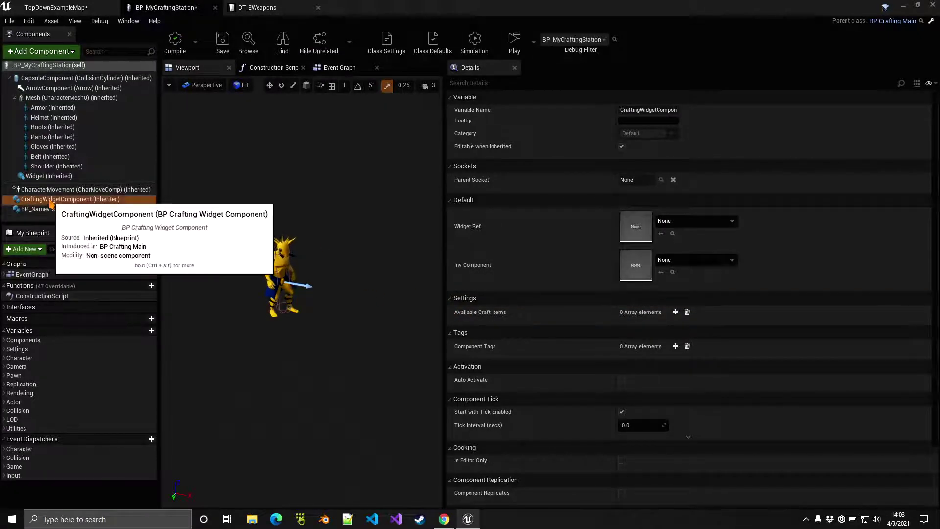
Add Available Craft Items element 0 with ItemID Bow and data table DT_EWeapons.
left_click(675, 312)
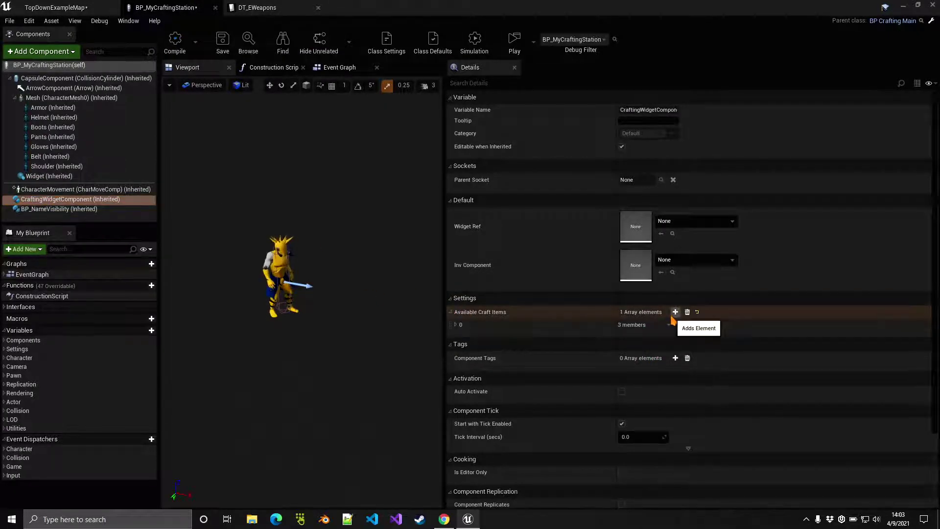
left_click(456, 325)
left_click(643, 336)
type("Bow")
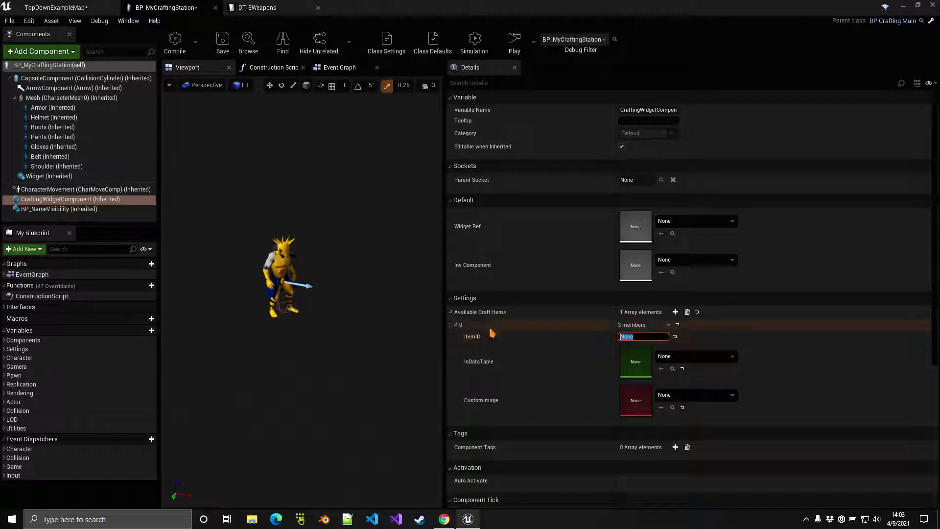
key("Return")
left_click(541, 342)
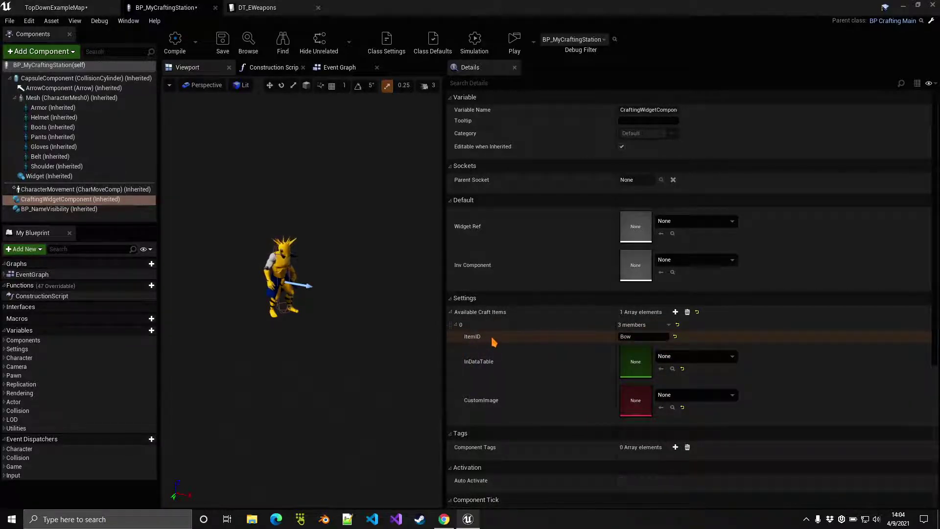
left_click(700, 358)
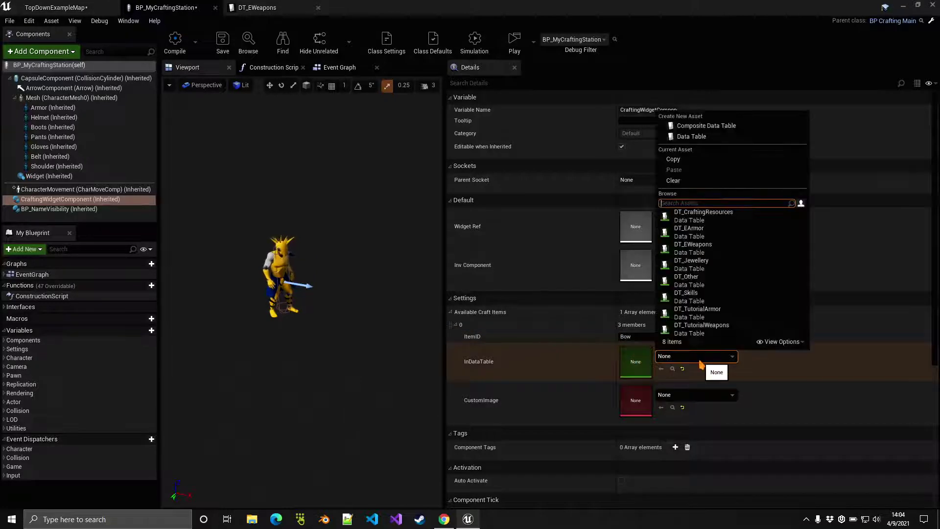
left_click(692, 213)
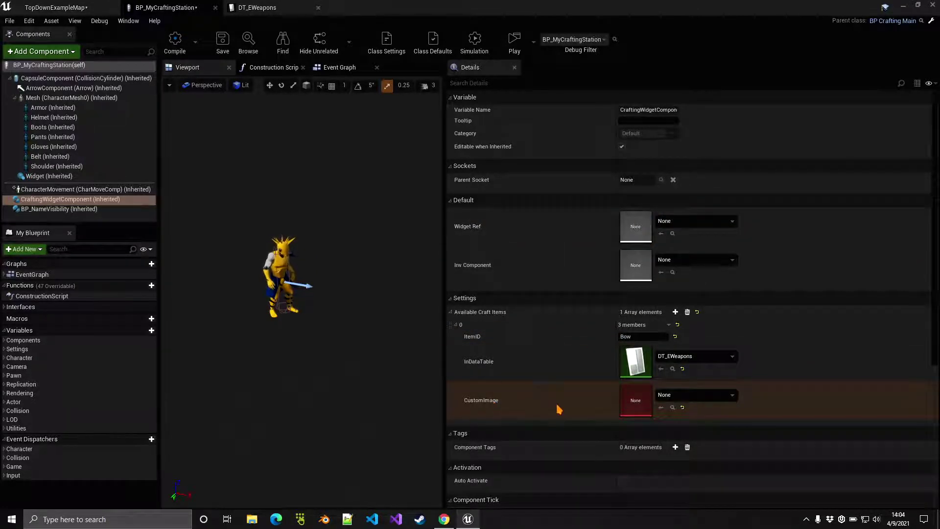
Look over the DT_EWeapons rows, ending back on the weapons table.
left_click(306, 8)
scroll(393, 379, "down", 3)
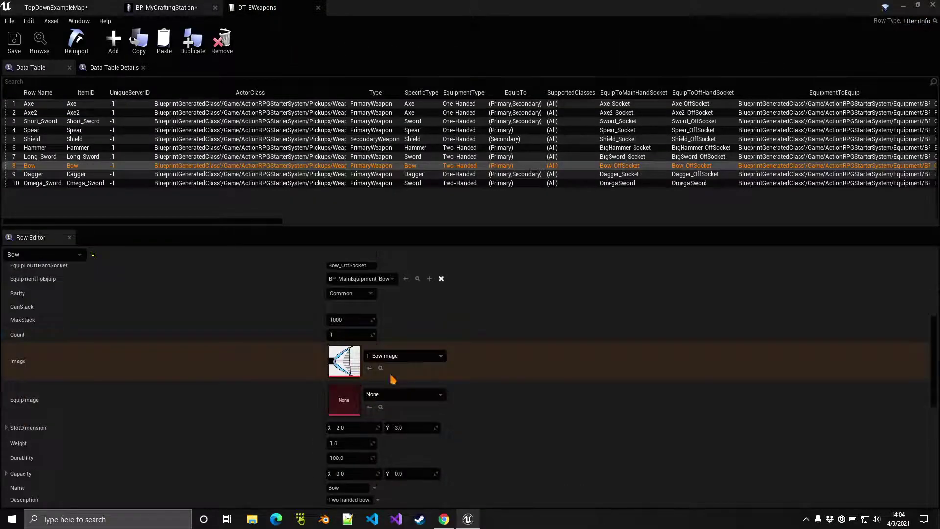
left_click(184, 7)
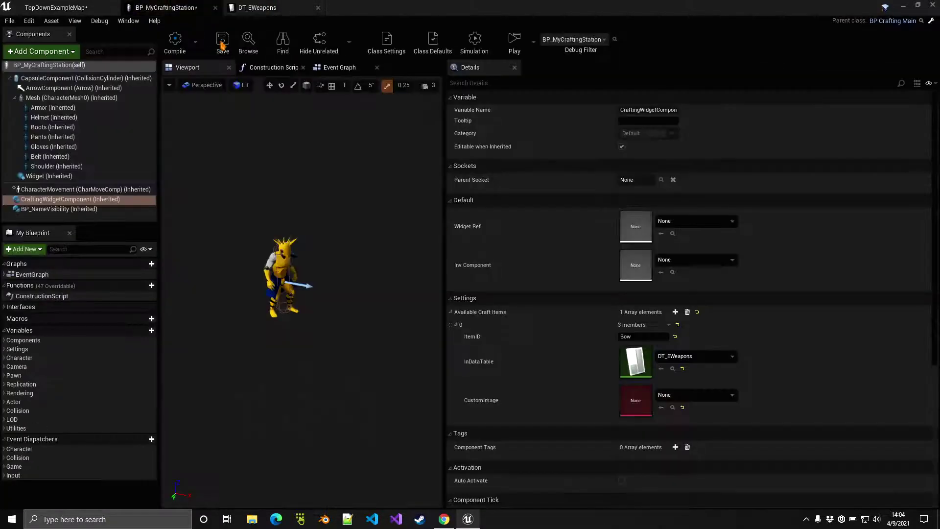
left_click(259, 7)
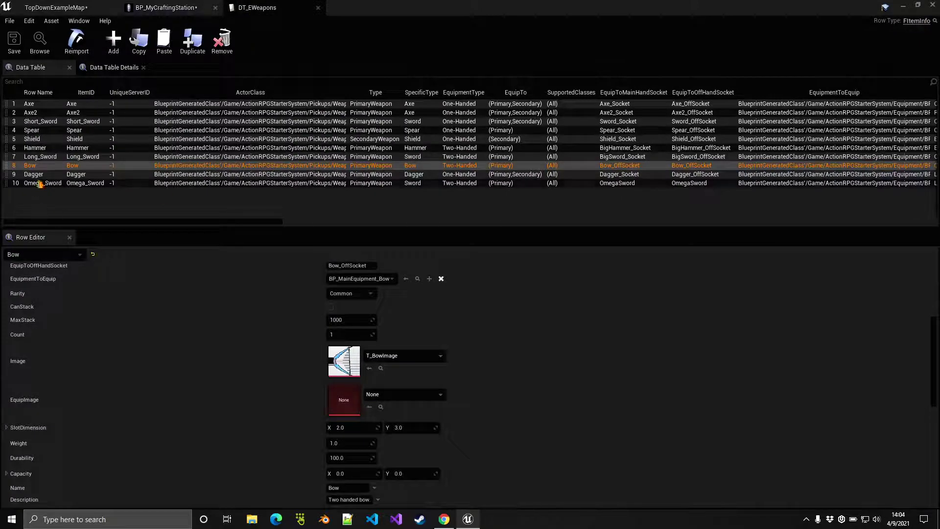
Select the Omega_Sword row in DT_EWeapons and its ItemID text.
left_click(41, 184)
left_click(346, 265)
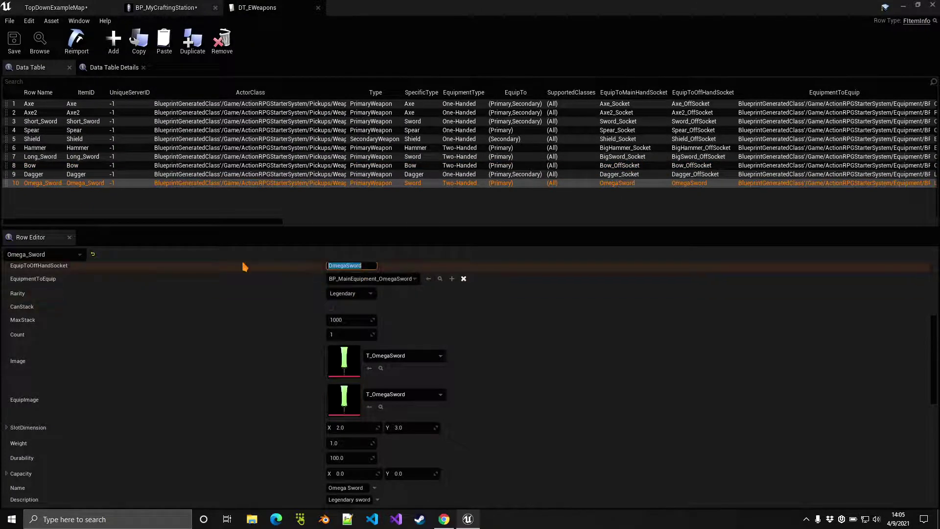
scroll(321, 349, "up", 4)
scroll(321, 349, "up", 3)
left_click(351, 282)
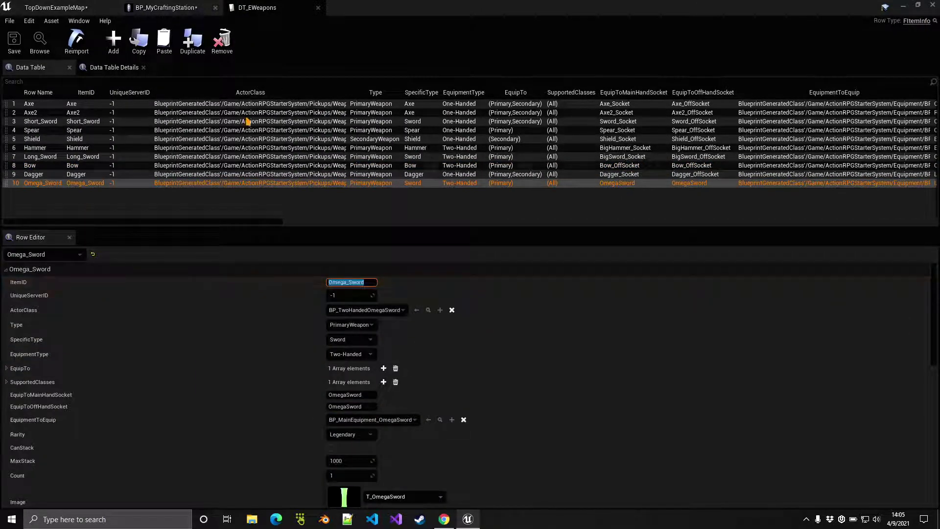
Set the second craft item to Omega_Sword from DT_EWeapons.
left_click(190, 9)
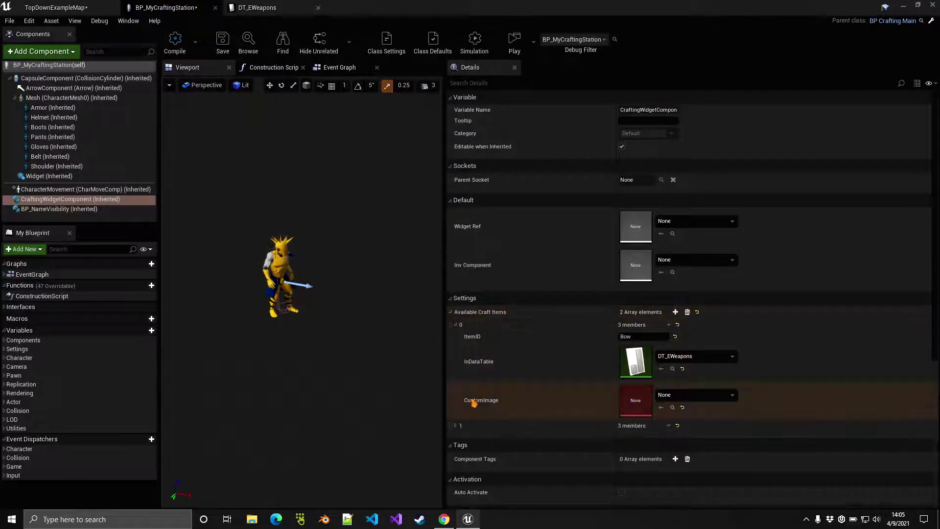
left_click(456, 427)
left_click(636, 437)
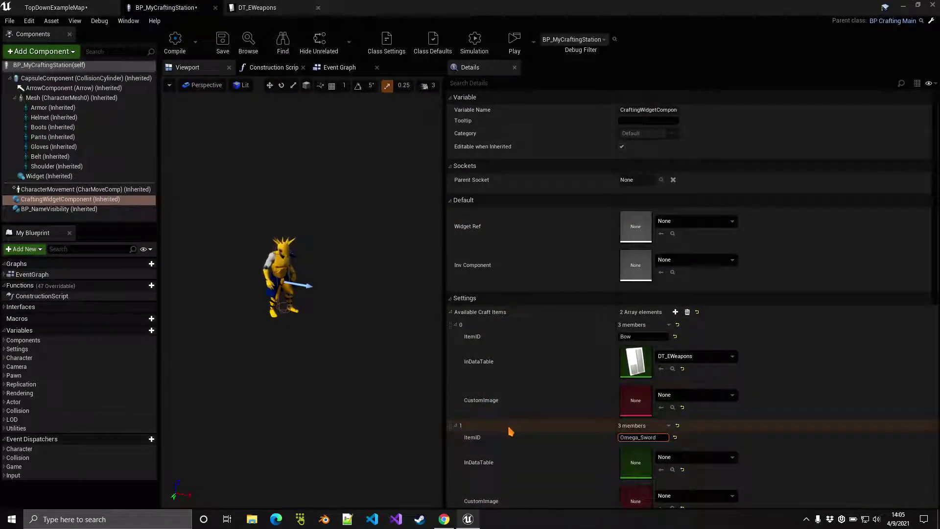
scroll(538, 421, "down", 3)
left_click(675, 379)
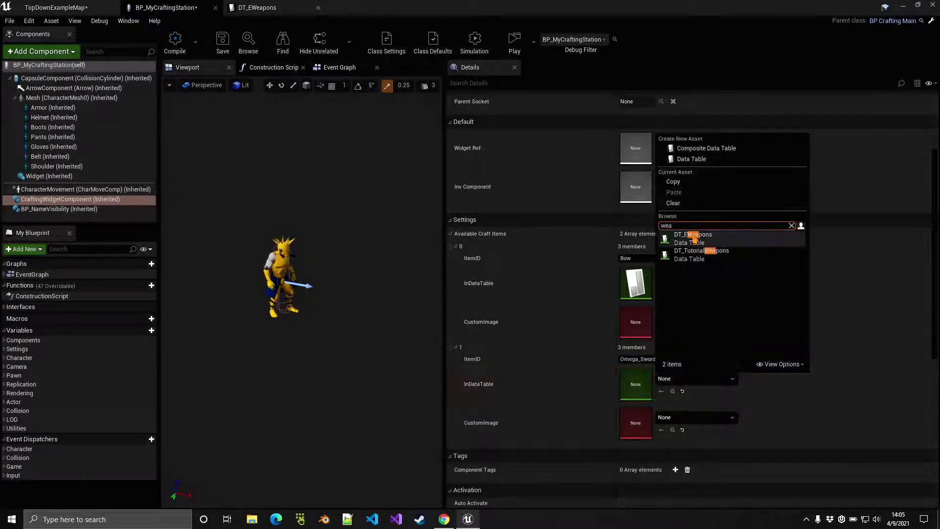
left_click(692, 244)
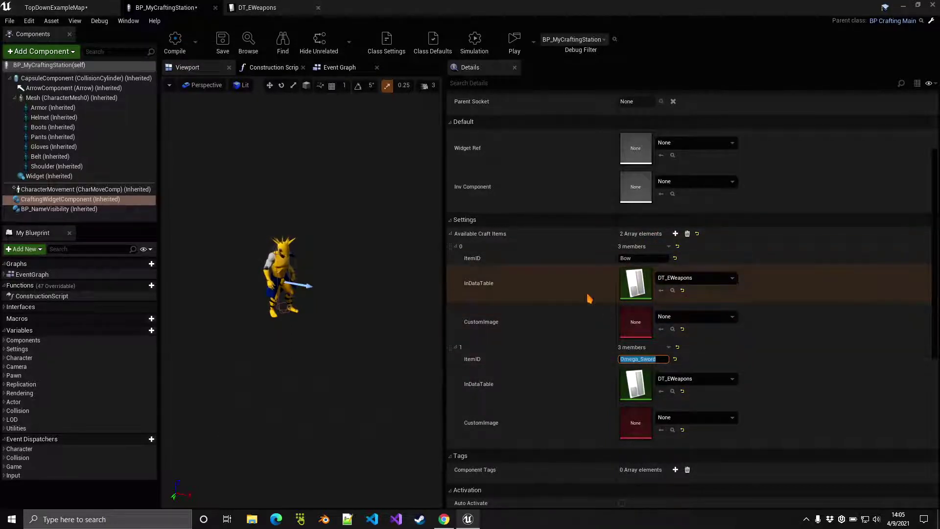
Add a third craft item, Armor from DT_EArmor, then launch Play to test.
left_click(677, 235)
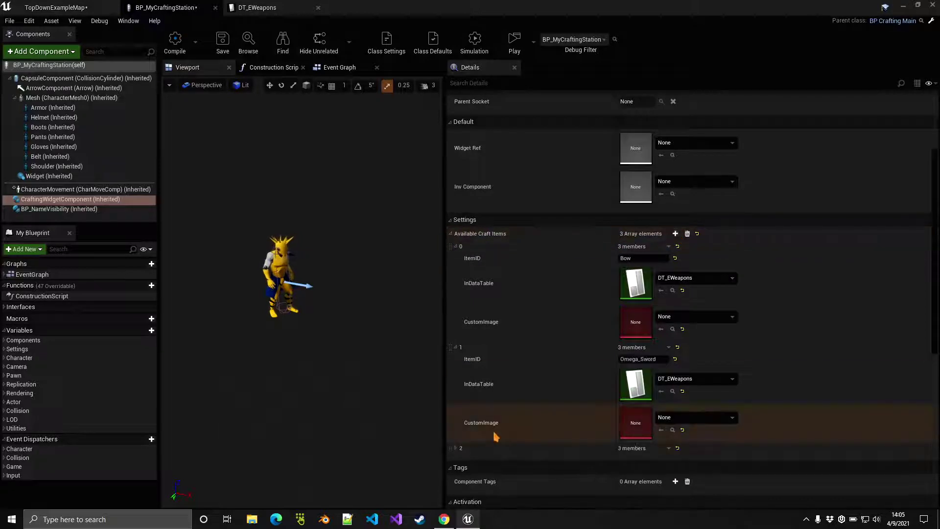
scroll(581, 446, "down", 3)
left_click(646, 397)
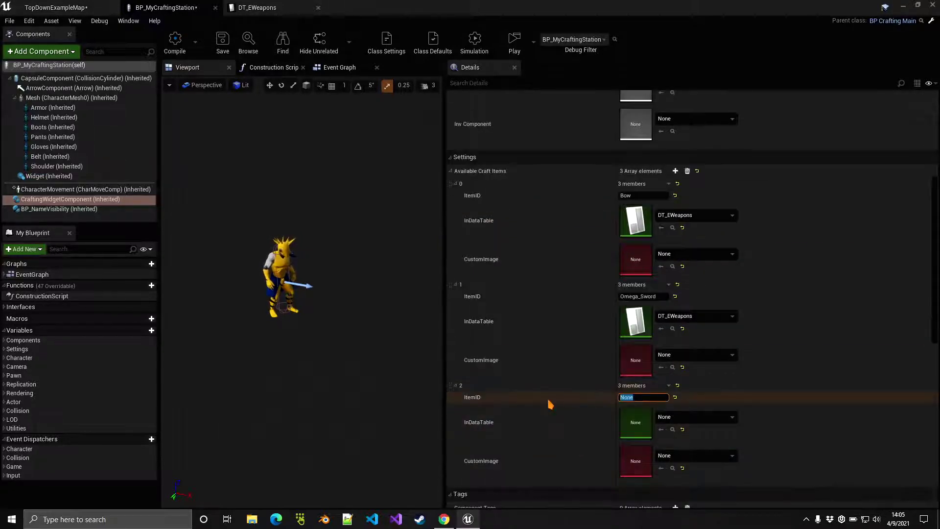
left_click(685, 417)
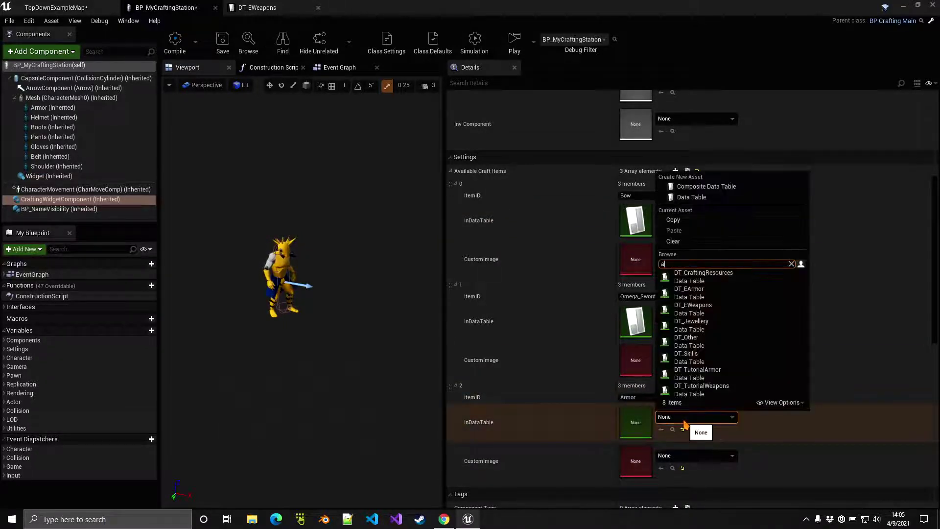
type("ar")
left_click(710, 278)
scroll(697, 447, "down", 1)
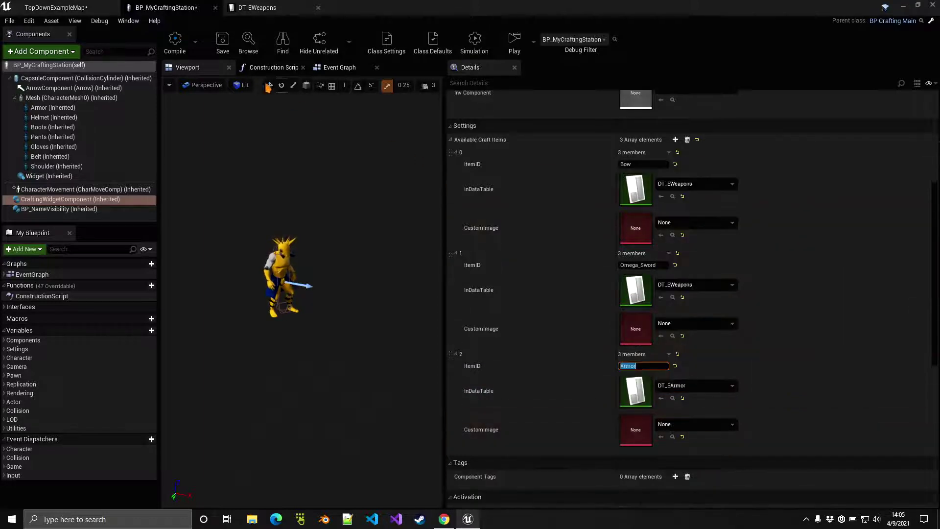
left_click(514, 42)
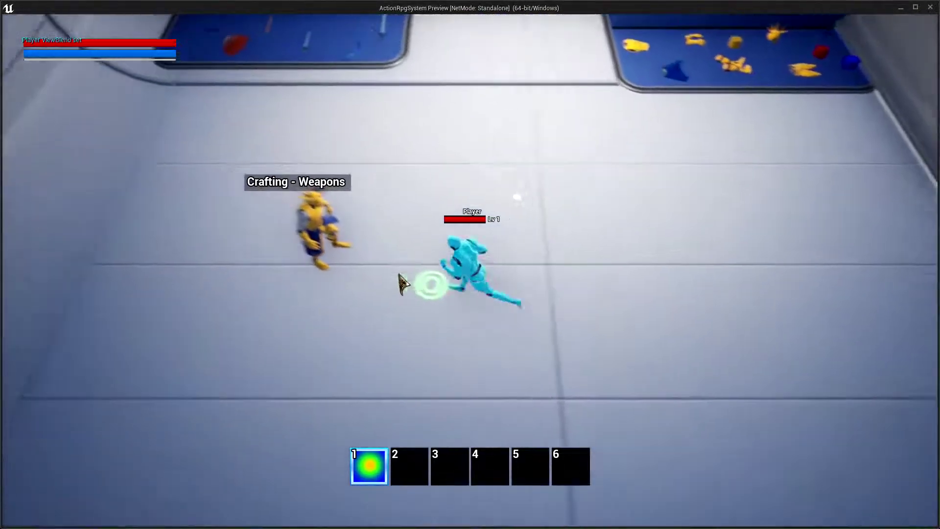
Walk the player to the crafting NPC, then close the preview and show Class Defaults.
left_click(401, 279)
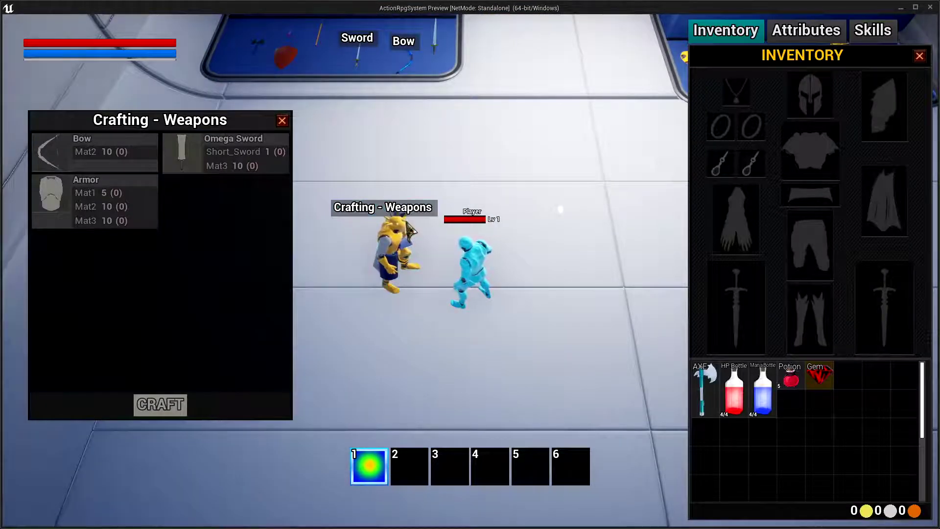
mouse_move(174, 141)
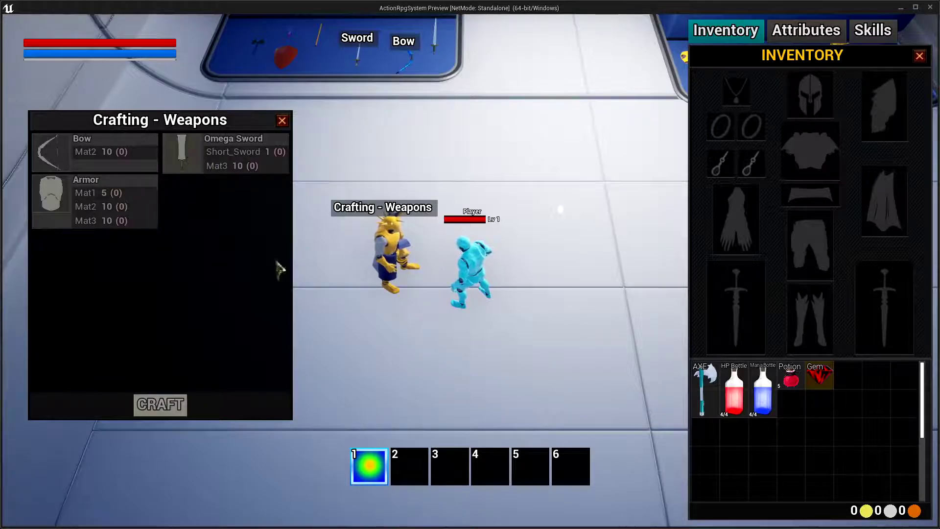
key("Escape")
left_click(433, 42)
Change Character Name from 'Crafting - Weapons' to 'Crafting Station' and save the blueprint.
scroll(925, 191, "up", 2)
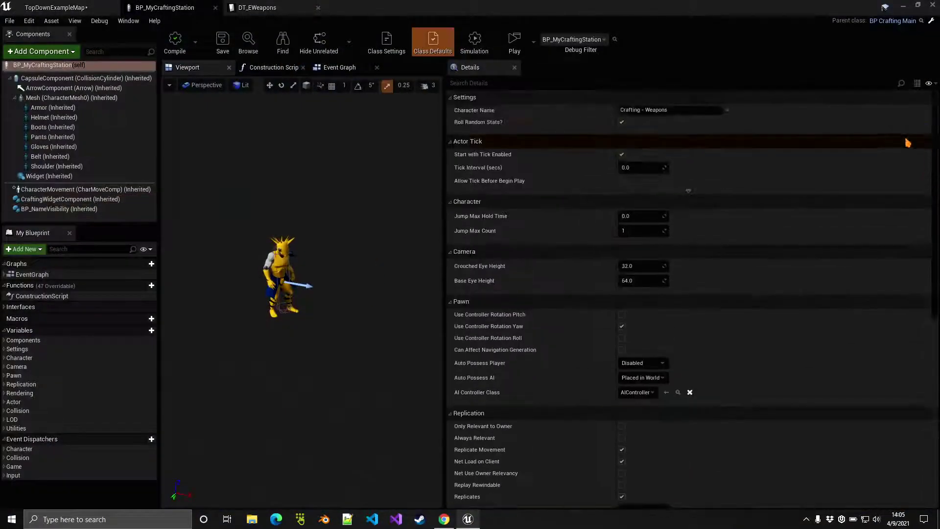
left_click(678, 111)
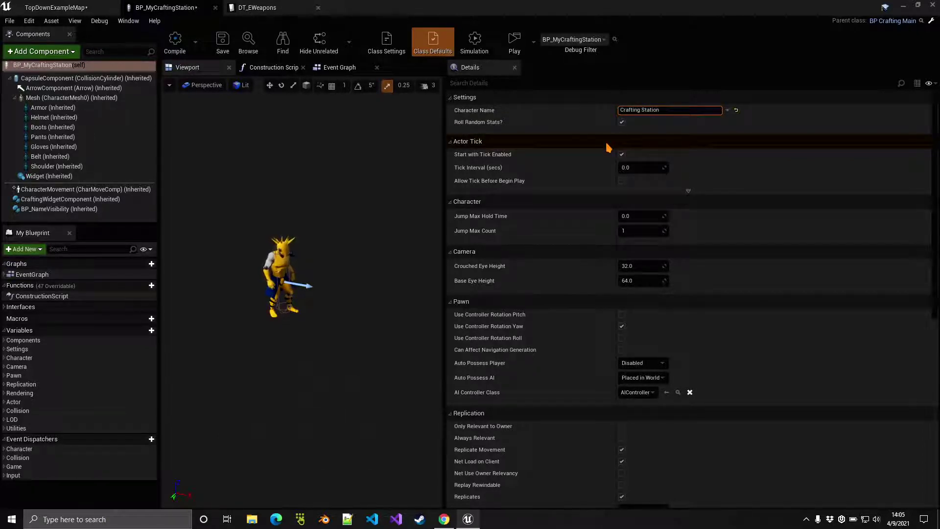
left_click(220, 43)
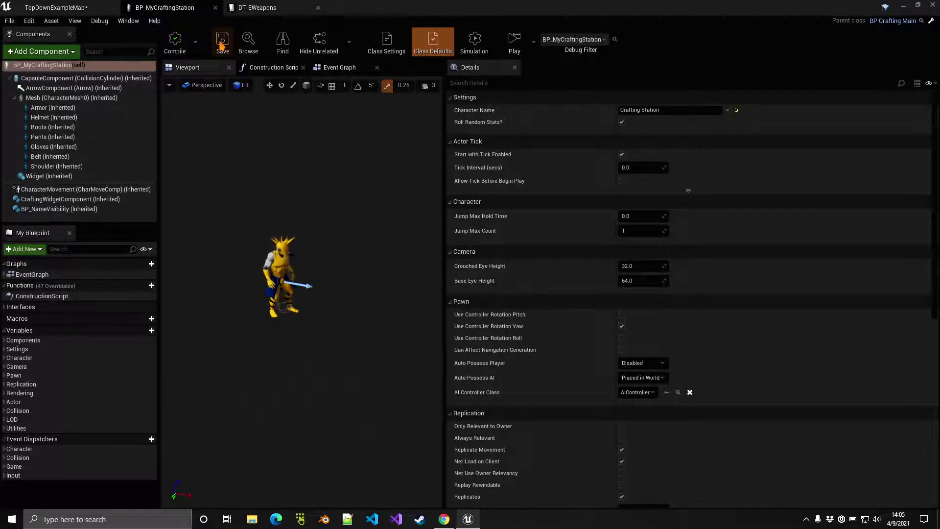
Clear the Bow's MaterialNeeded list in DT_EWeapons, add one new element, and return to TopDownExampleMap.
left_click(266, 6)
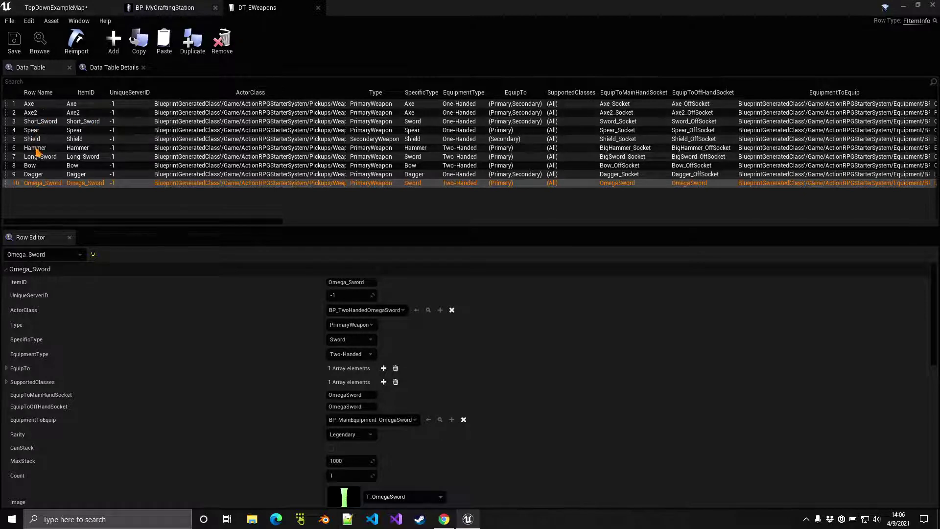
left_click(30, 165)
scroll(277, 311, "down", 8)
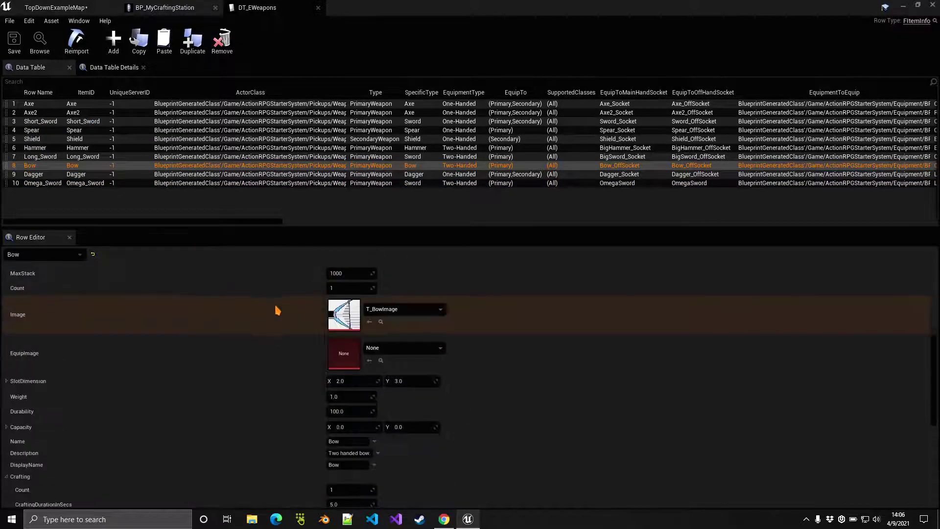
scroll(275, 307, "down", 8)
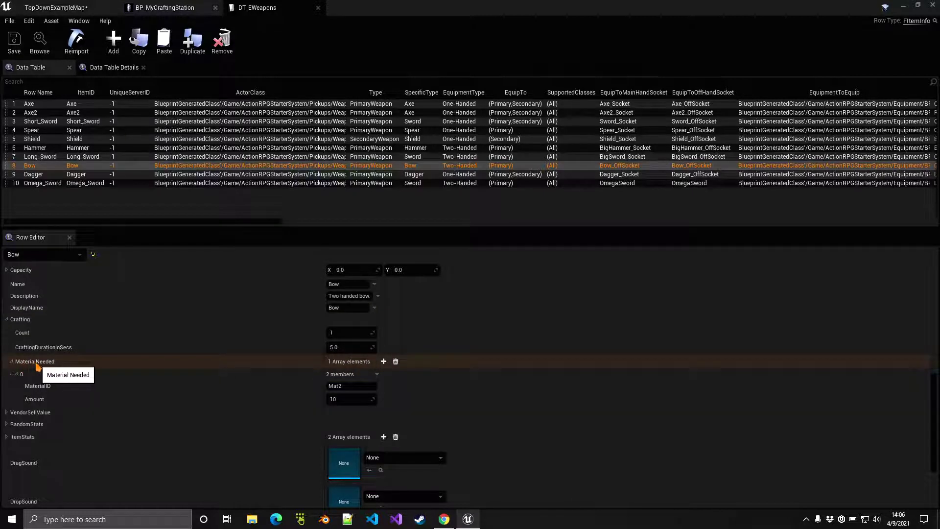
left_click(11, 361)
scroll(15, 294, "down", 2)
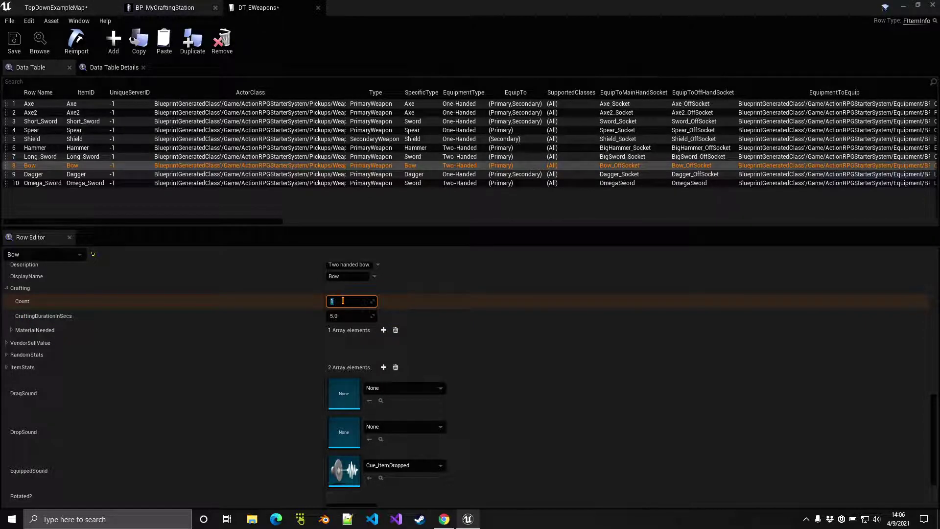
scroll(49, 323, "down", 1)
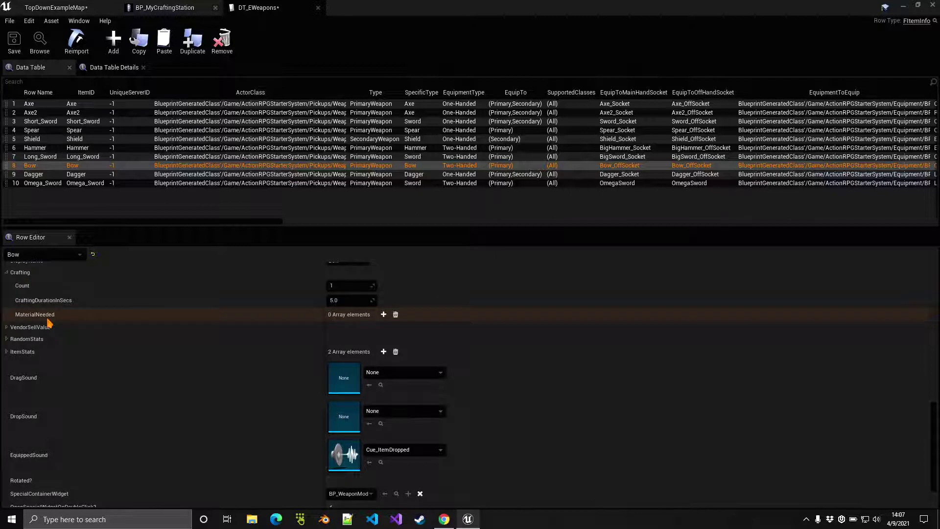
left_click(383, 315)
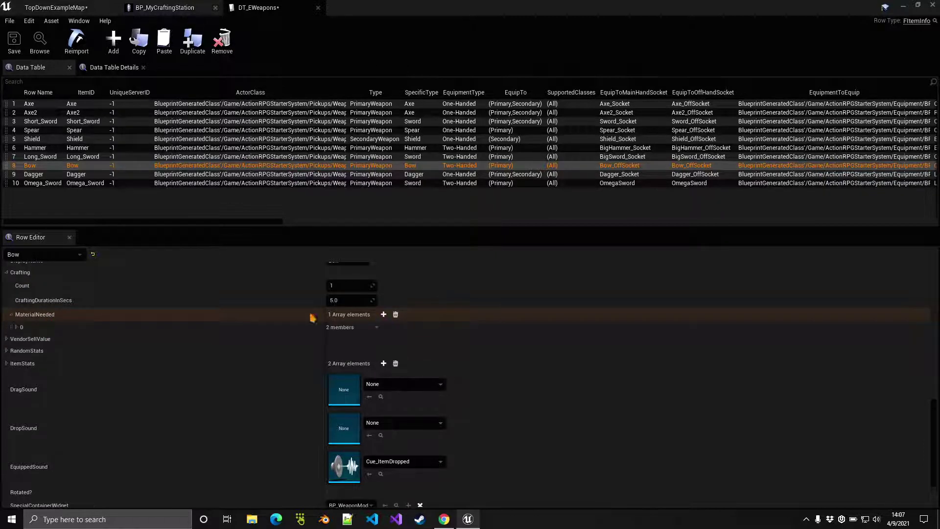
left_click(17, 327)
left_click(59, 6)
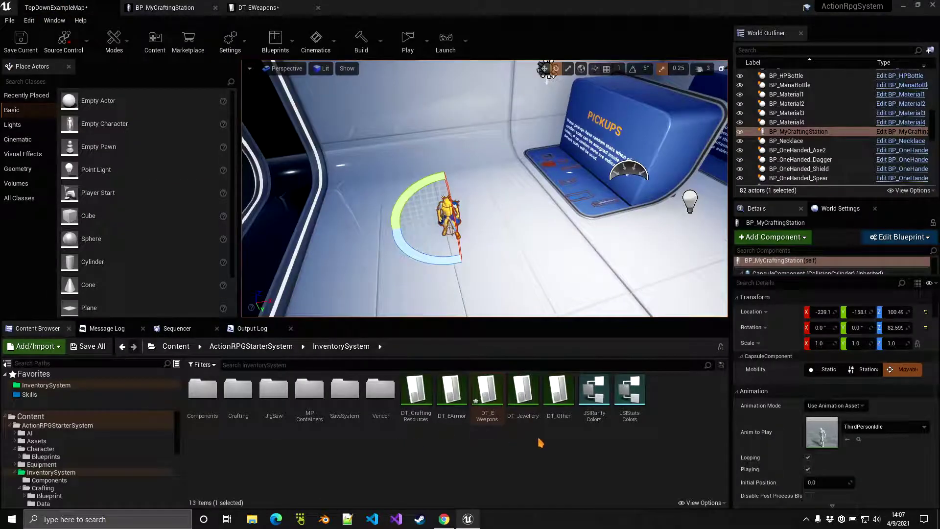
Open DT_CraftingResources, copy Mat3's ItemID, and switch back to the DT_EWeapons tab.
double_click(423, 420)
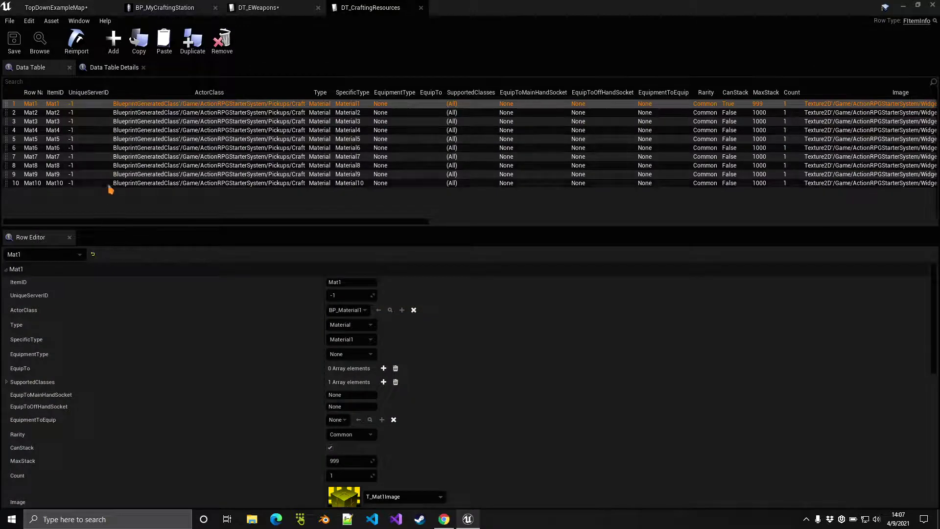
left_click(265, 7)
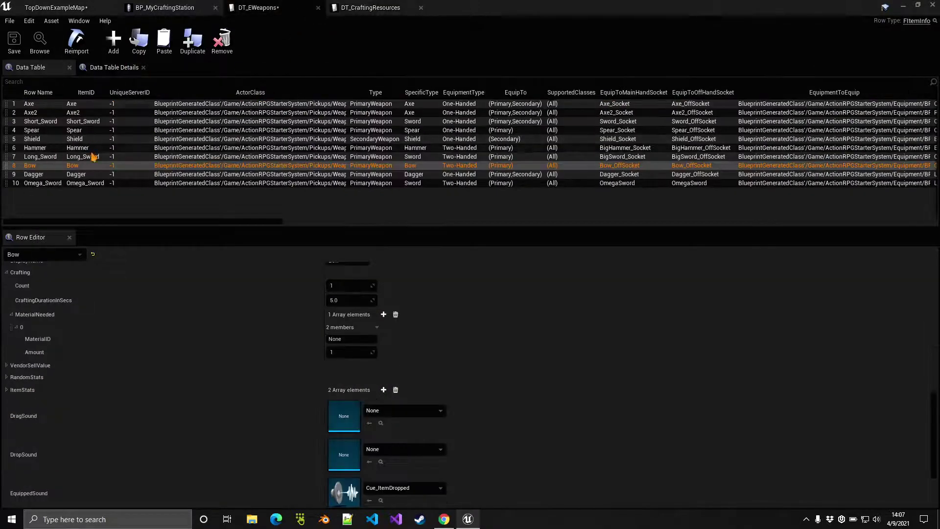
left_click(371, 7)
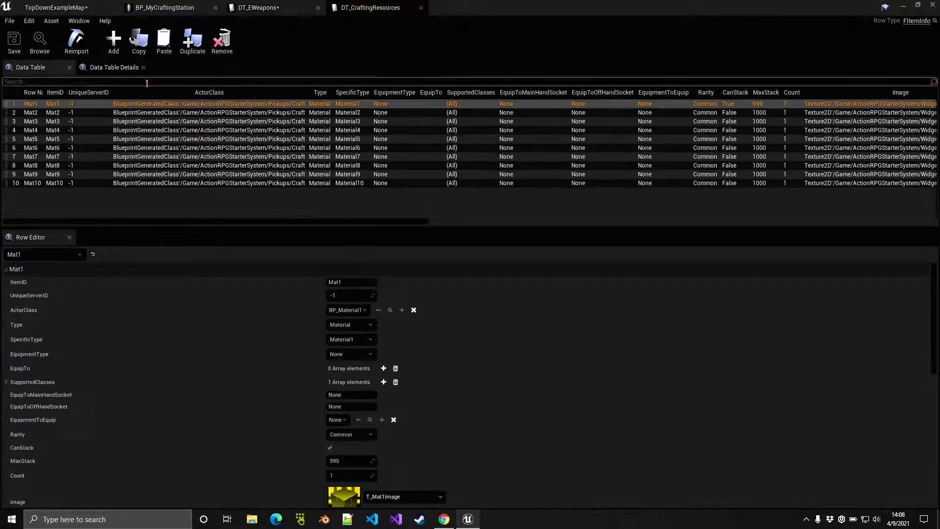
left_click(37, 122)
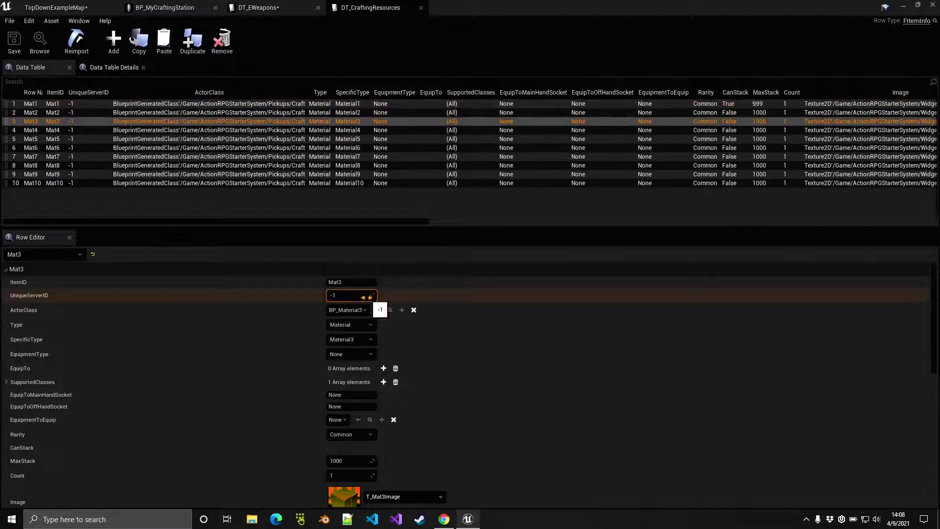
left_click(363, 283)
right_click(346, 282)
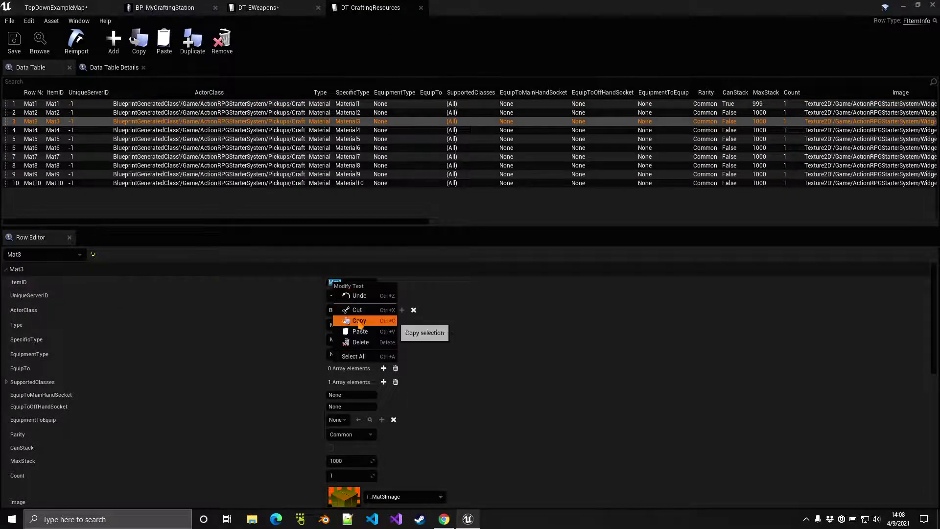
left_click(343, 317)
left_click(282, 9)
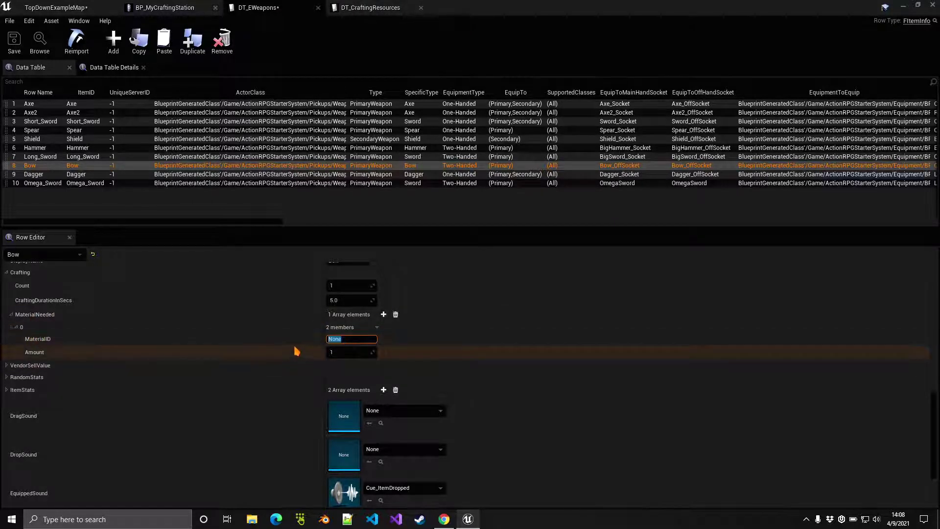
Paste the material ID and amount into the Bow's materials, add a second entry, and save.
key("ctrl+v")
left_click(343, 351)
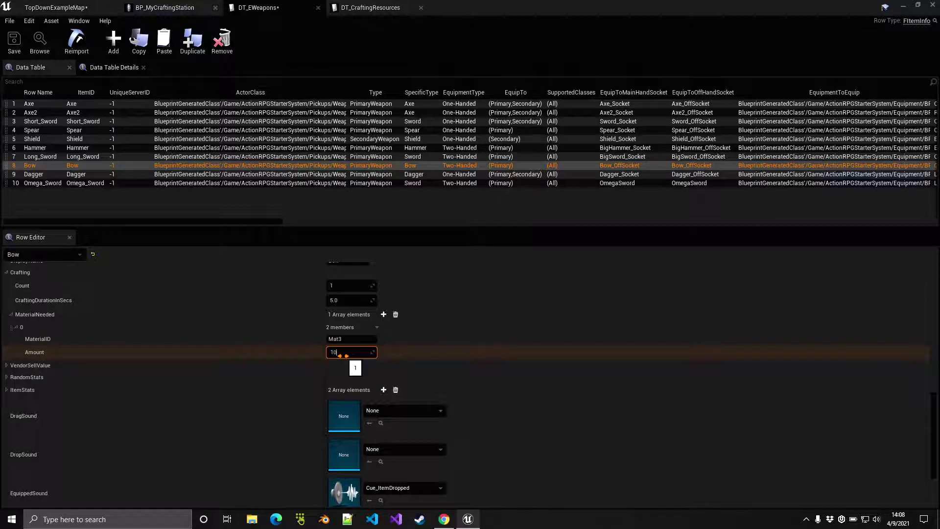
left_click(16, 327)
left_click(384, 314)
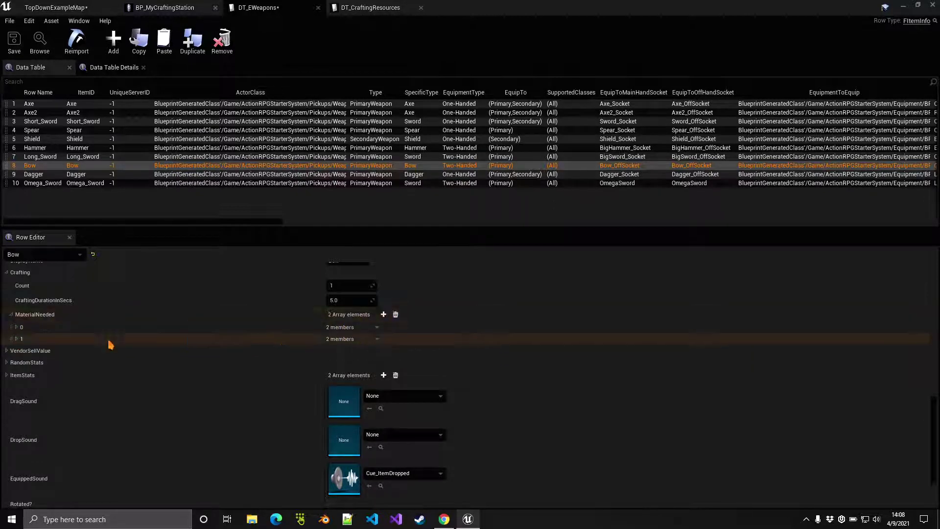
left_click(16, 339)
key("Tab")
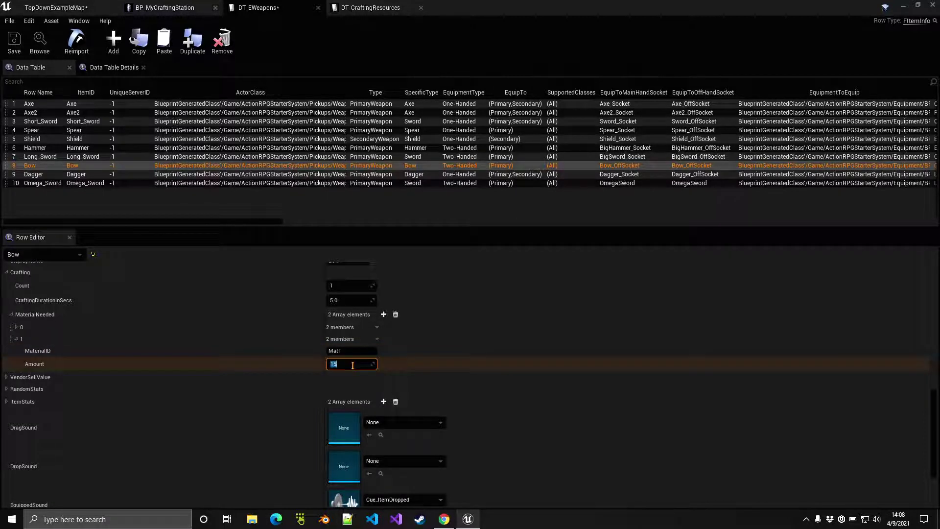
left_click(22, 45)
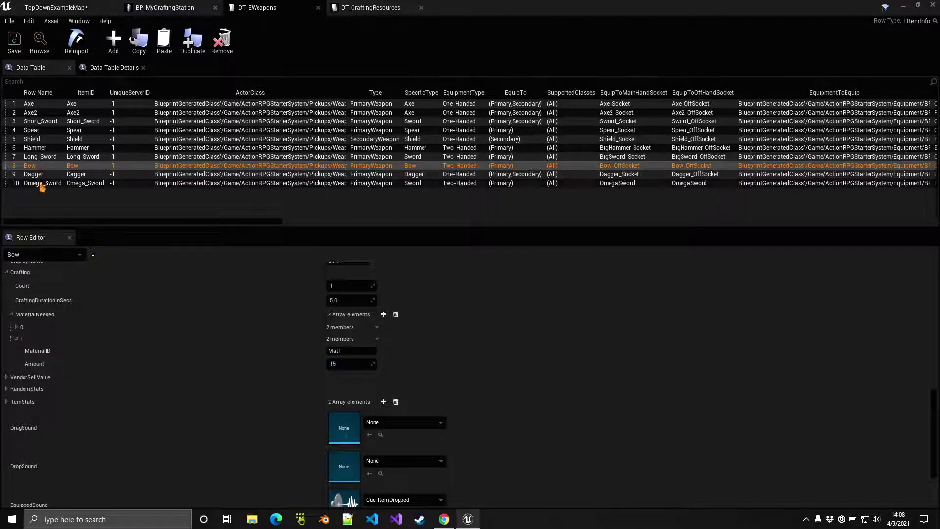
Edit the Omega_Sword row's material IDs and amounts, then return to the level map.
left_click(41, 184)
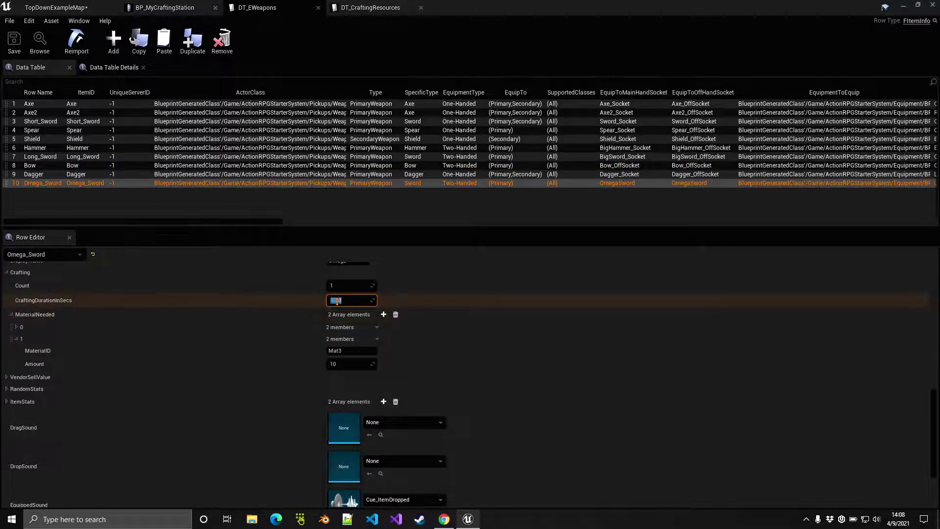
left_click(16, 339)
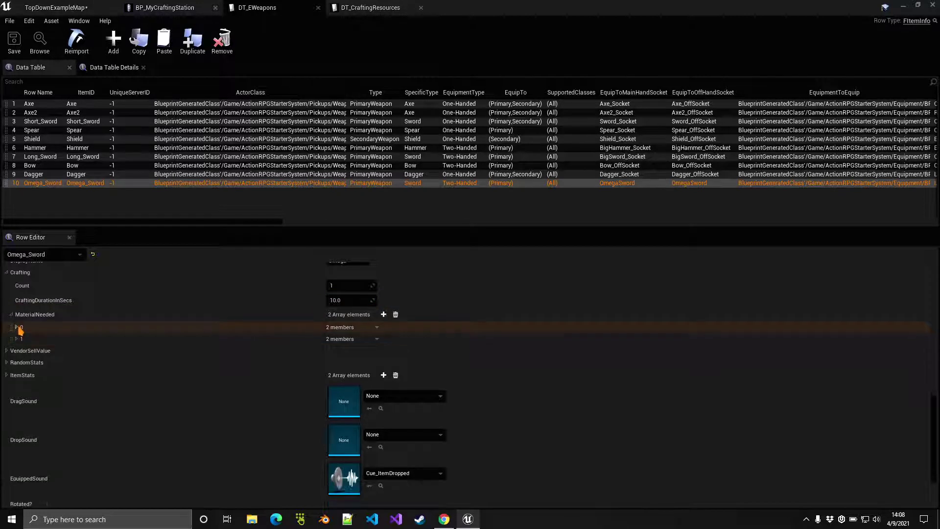
left_click(16, 327)
left_click(363, 339)
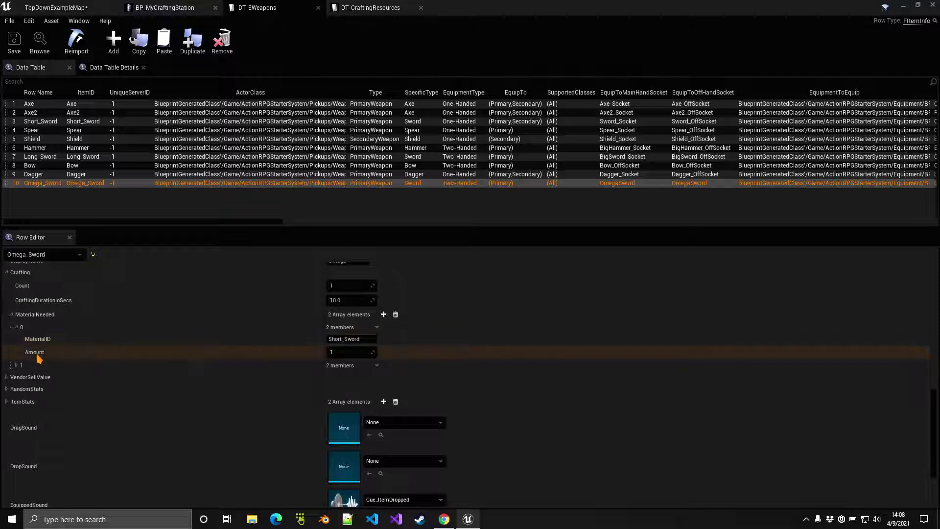
left_click(342, 350)
left_click(17, 365)
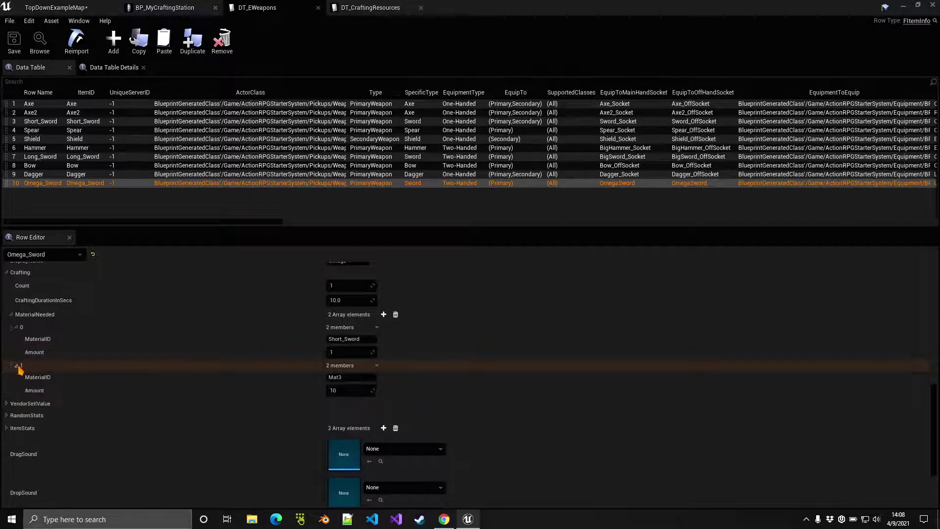
left_click(338, 391)
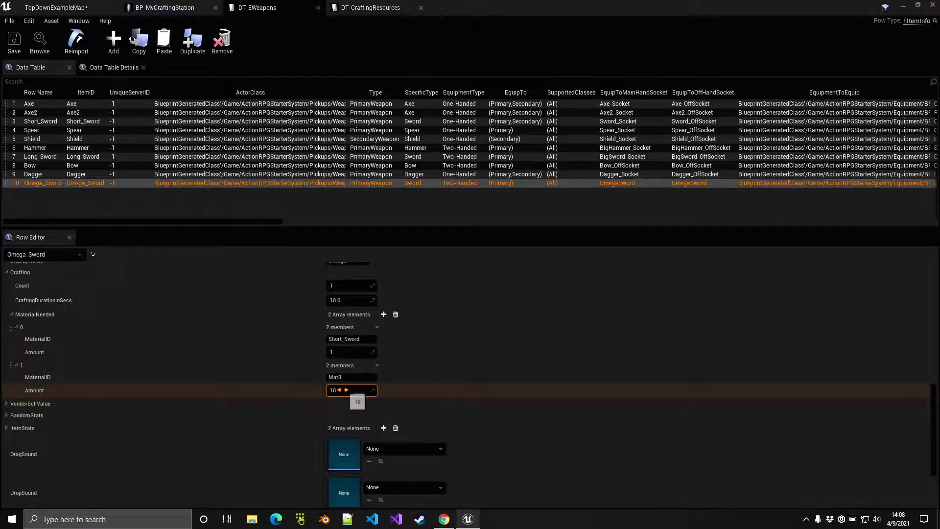
left_click(55, 8)
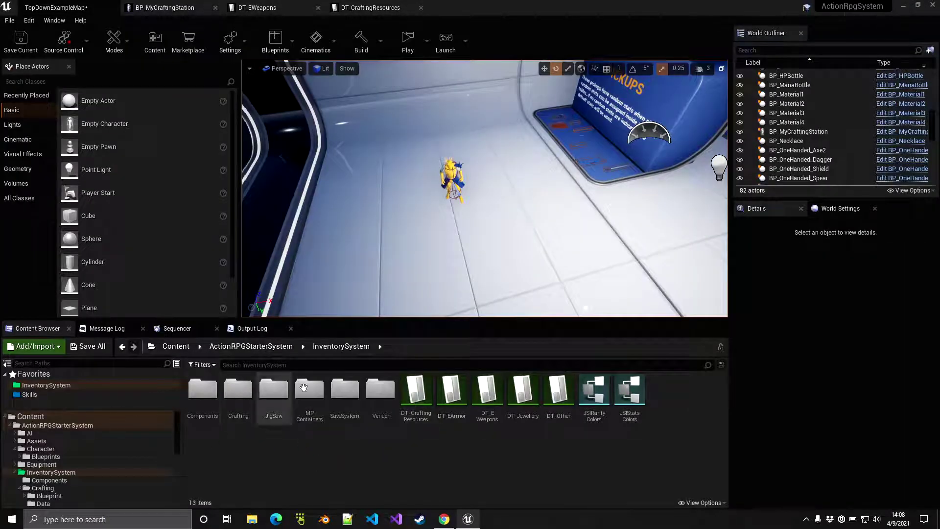
Place BP_Material pickups from CraftingResources near the Crafting Station with a count of 20, then Play.
left_click(51, 415)
left_click(330, 366)
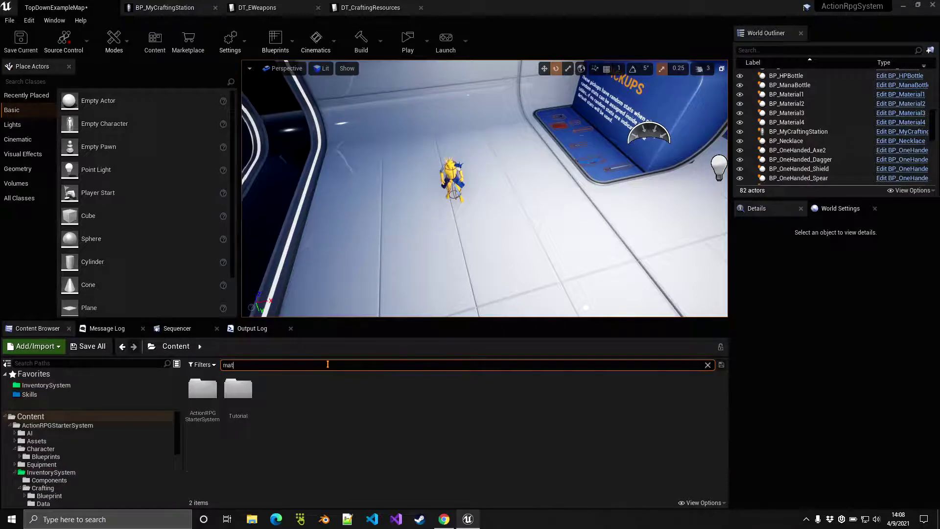
type("mat")
left_click(245, 392)
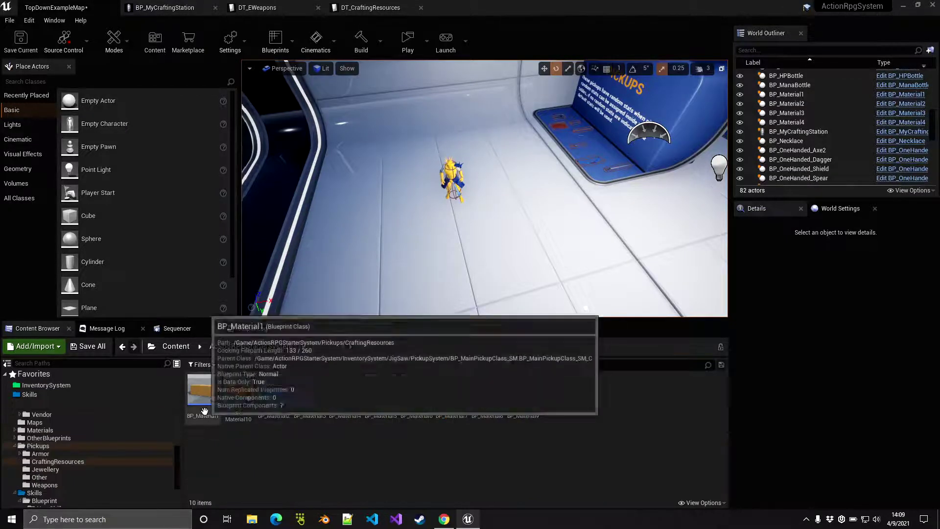
left_click_drag(204, 410, 417, 215)
key("w")
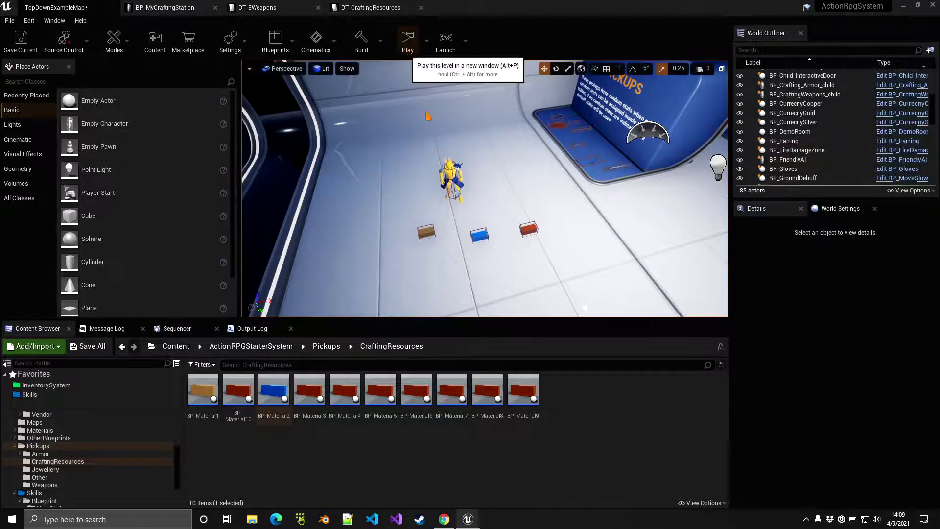
left_click(408, 39)
Walk the player around the level and pick up Material3, Material2 and Material1.
left_click(294, 197)
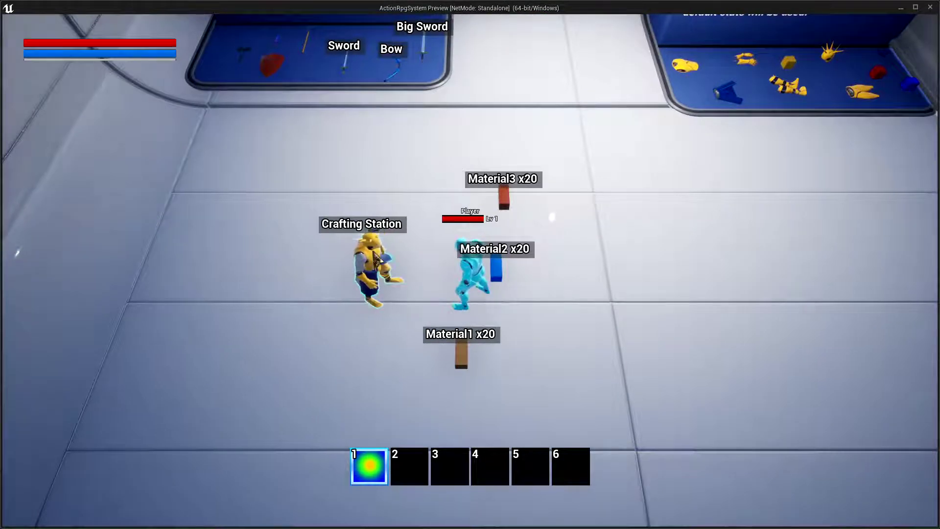
left_click(377, 260)
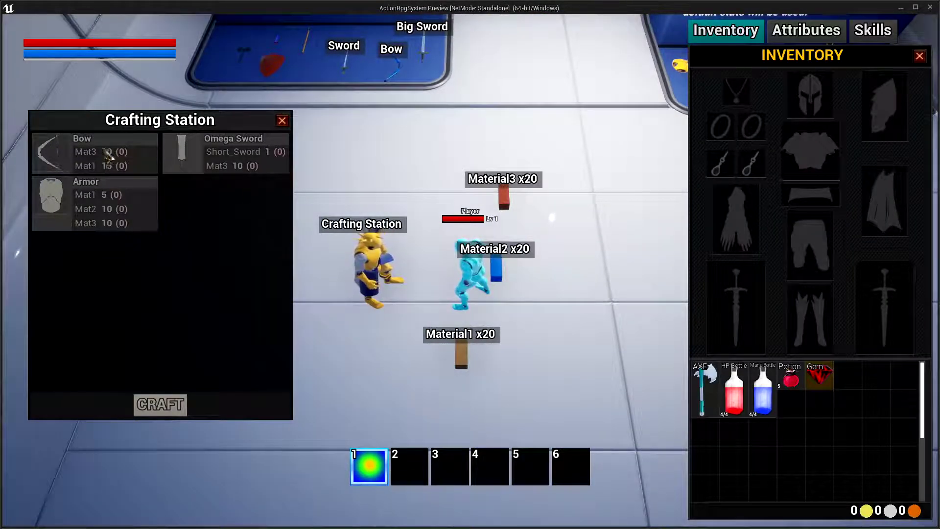
left_click(340, 143)
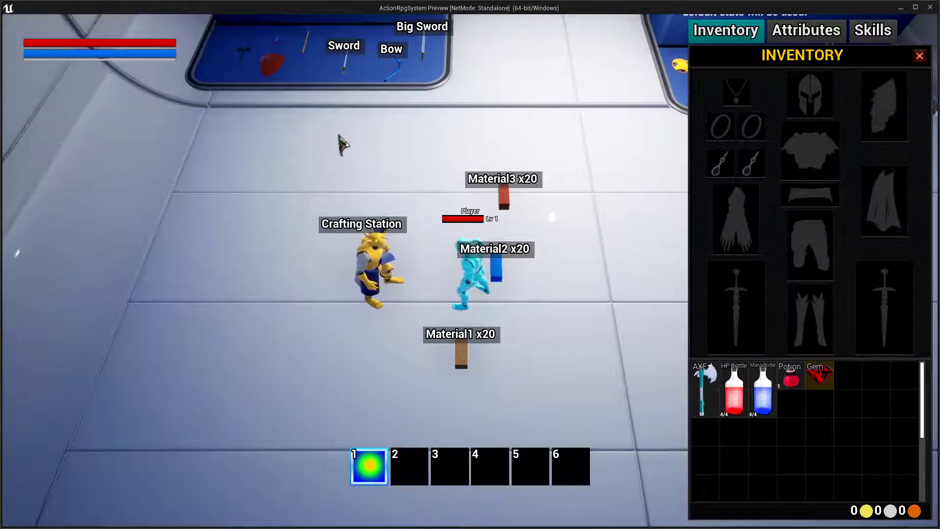
left_click(504, 193)
left_click(458, 401)
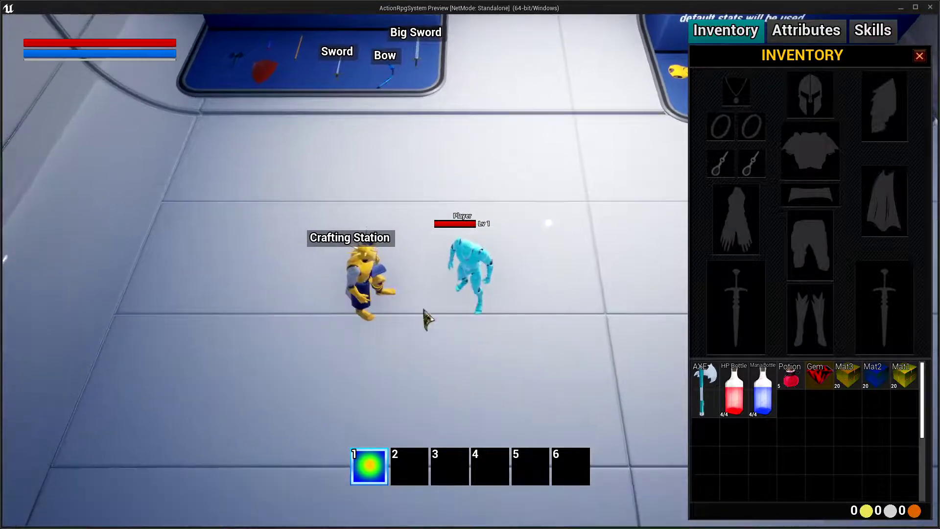
At the Crafting Station, compare the Bow and Armor recipes and start crafting the Bow.
left_click(363, 294)
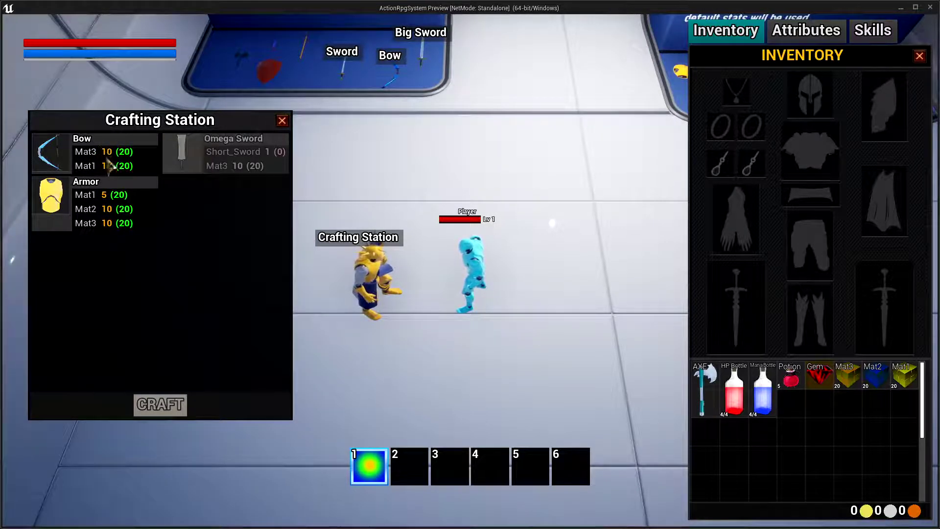
left_click(91, 154)
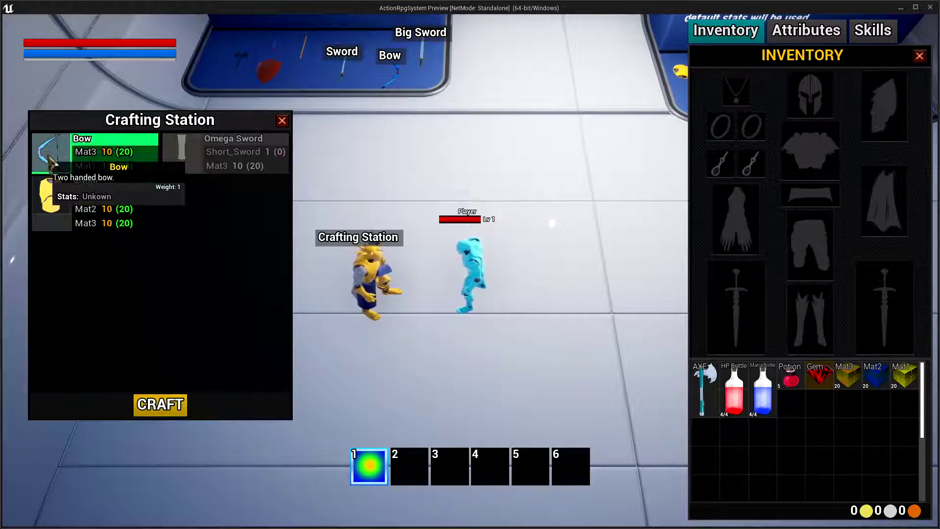
left_click(98, 206)
left_click(98, 157)
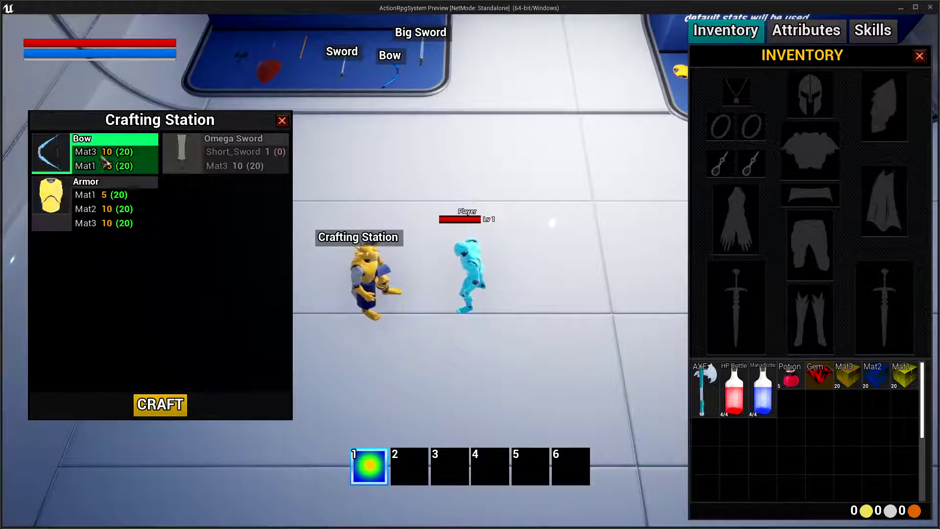
left_click(98, 206)
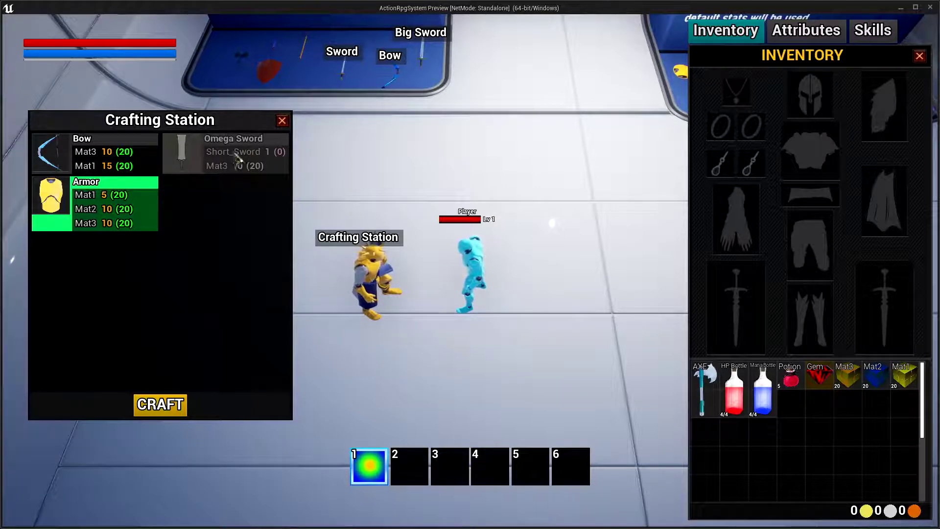
left_click(88, 158)
left_click(159, 416)
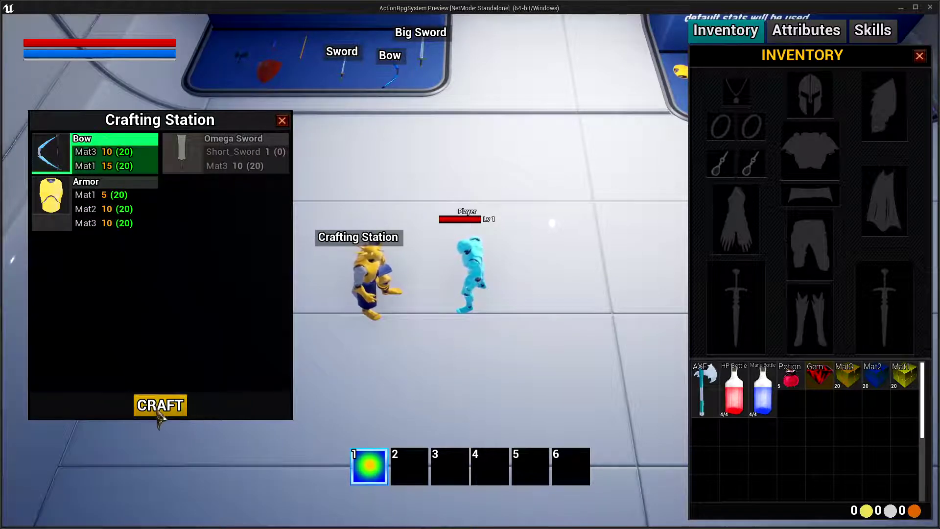
Return to the station and craft the Bow, leaving 10 Mat3, 20 Mat2 and 5 Mat1.
left_click(583, 313)
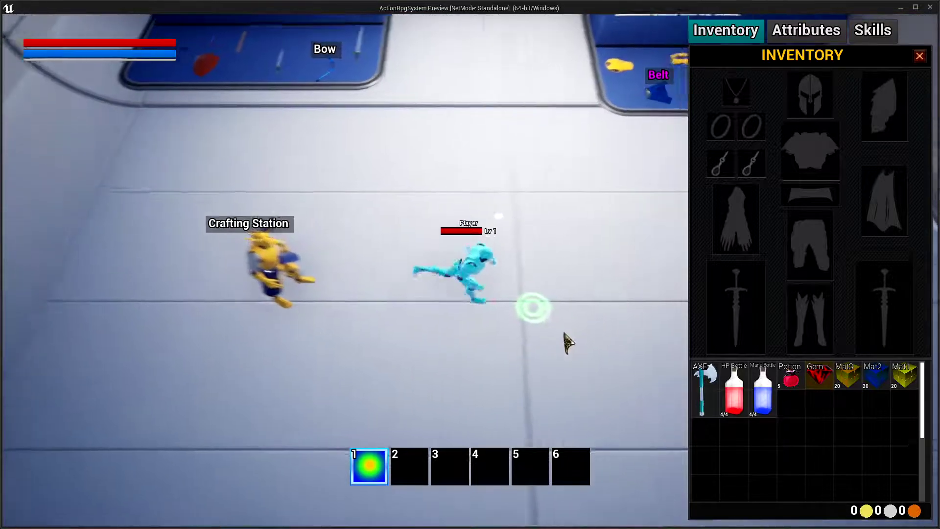
left_click(355, 294)
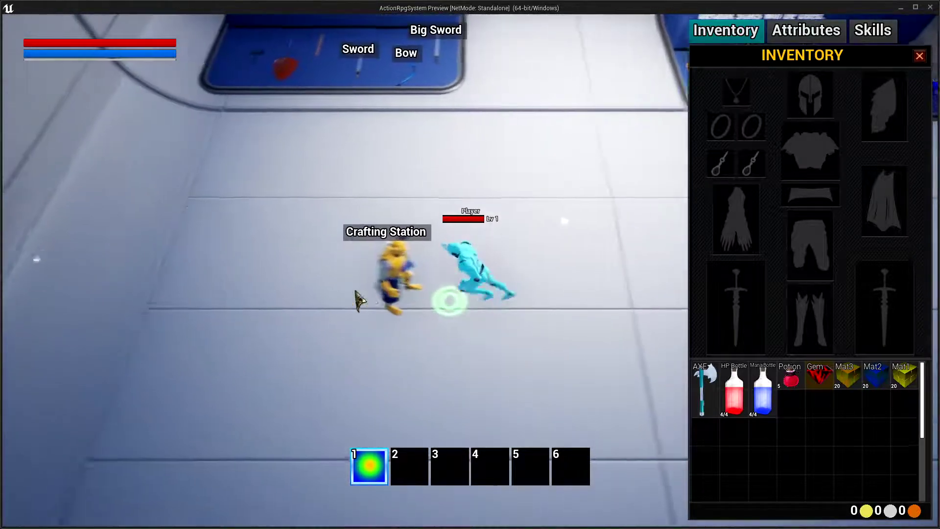
left_click(412, 271)
left_click(112, 164)
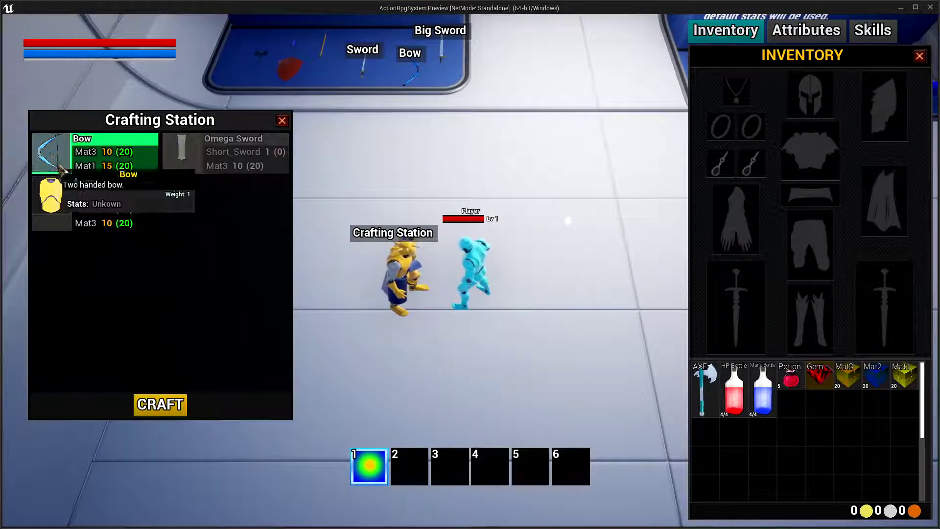
left_click(160, 404)
left_click(284, 122)
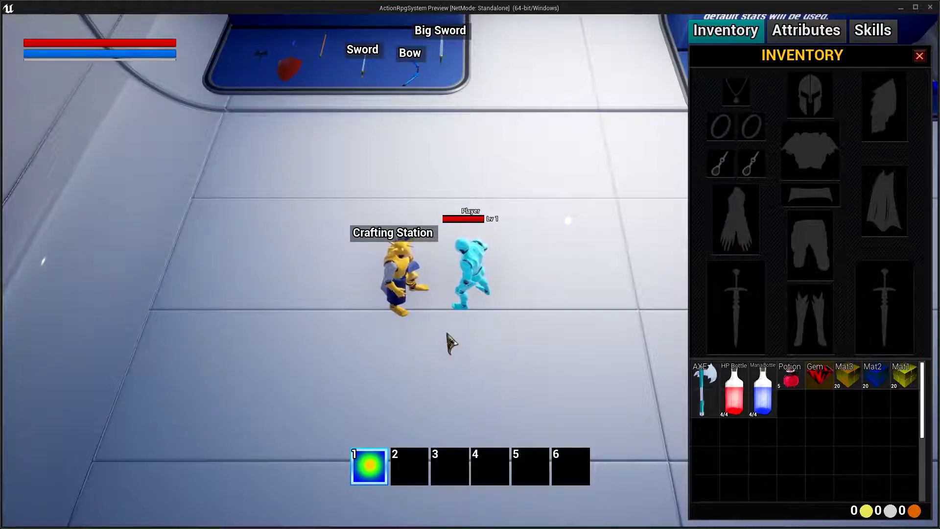
left_click(409, 259)
left_click(98, 157)
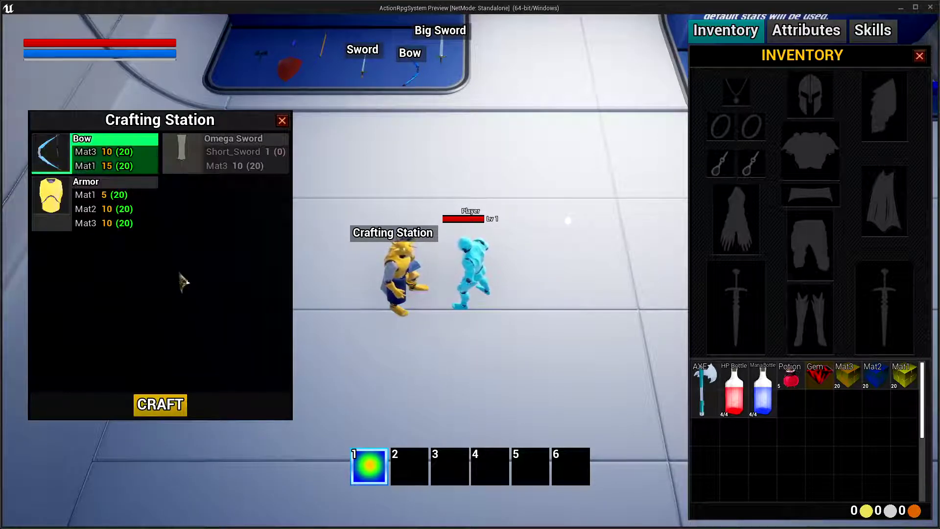
left_click(167, 406)
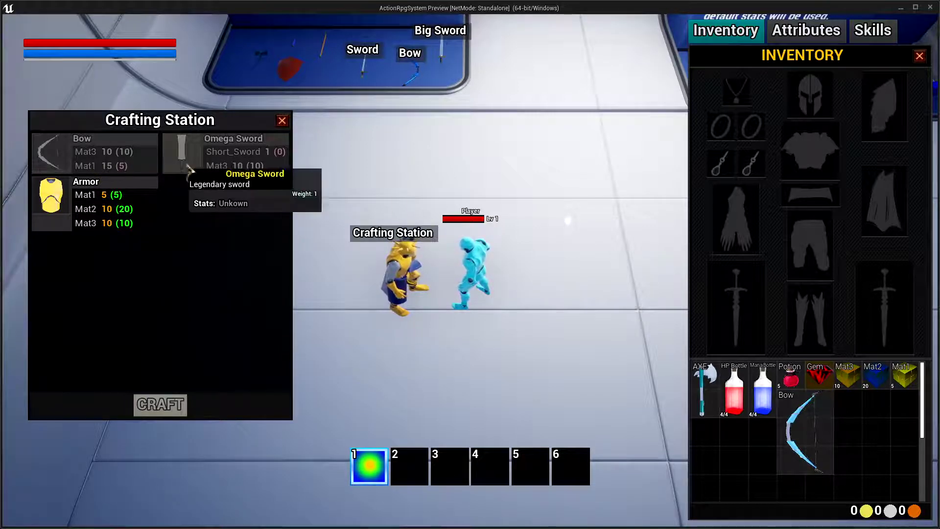
mouse_move(200, 156)
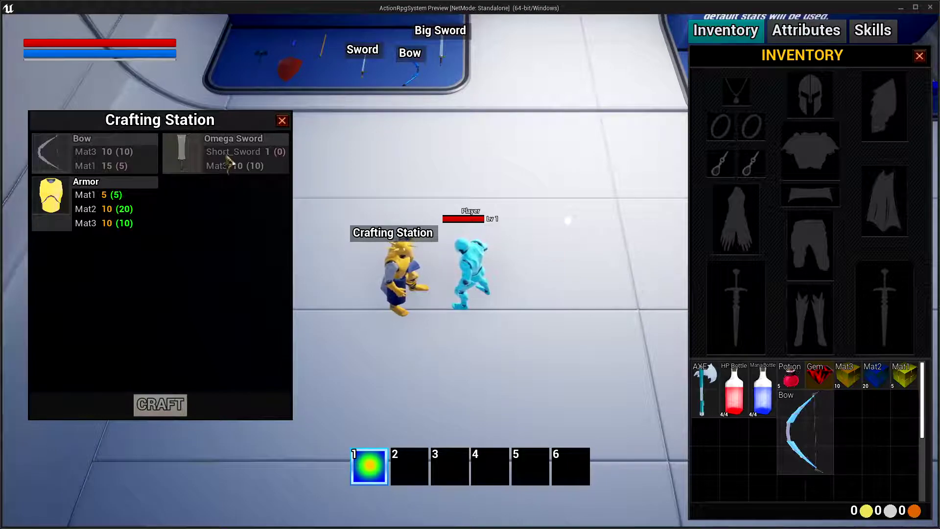
Pick up the Sword, then craft the Omega Sword at the station from Short_Sword and Mat3.
left_click(384, 168)
left_click(431, 210)
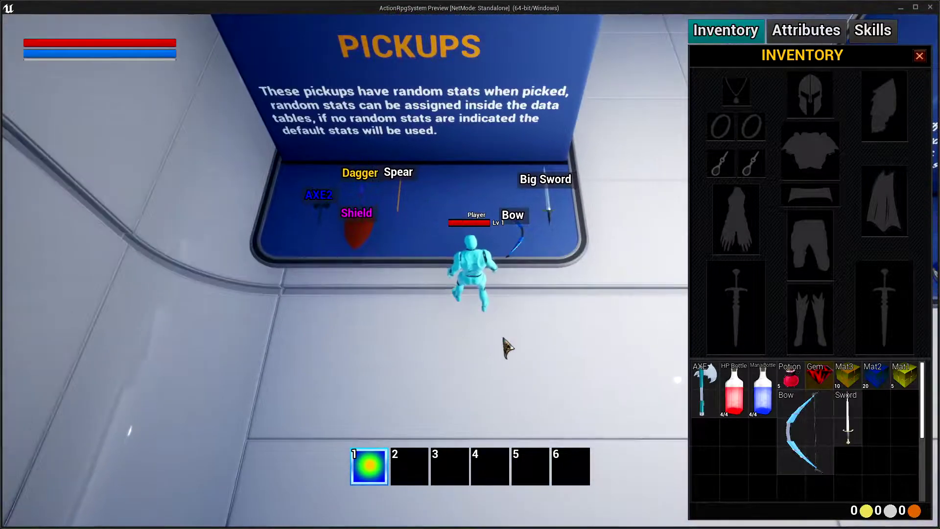
left_click(507, 348)
left_click(408, 267)
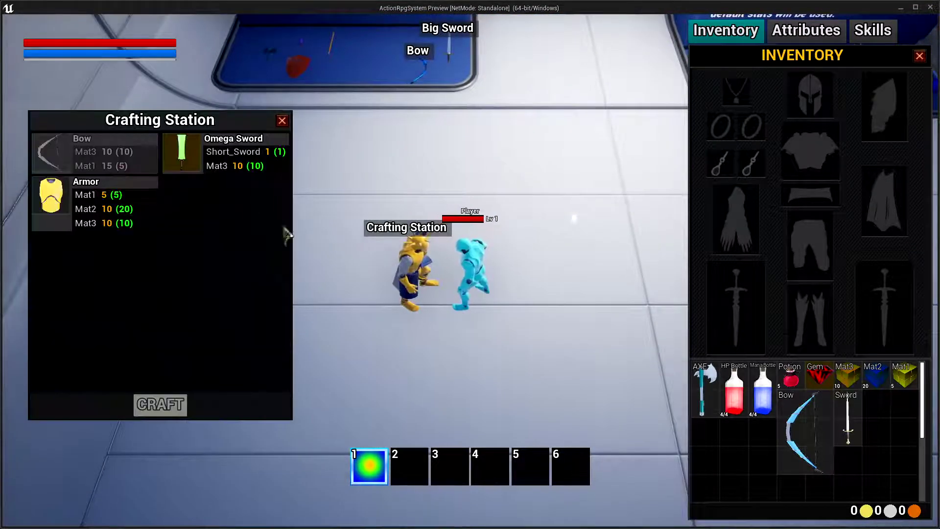
left_click(184, 152)
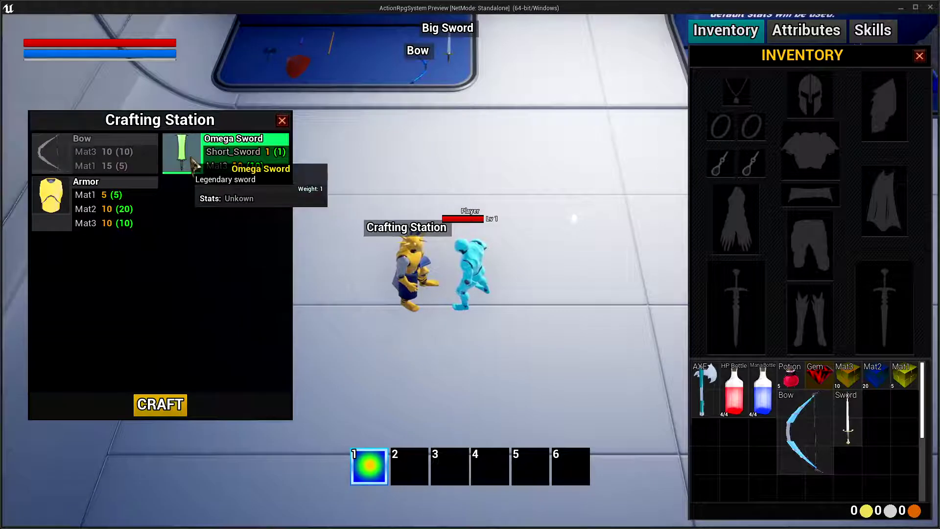
left_click(167, 409)
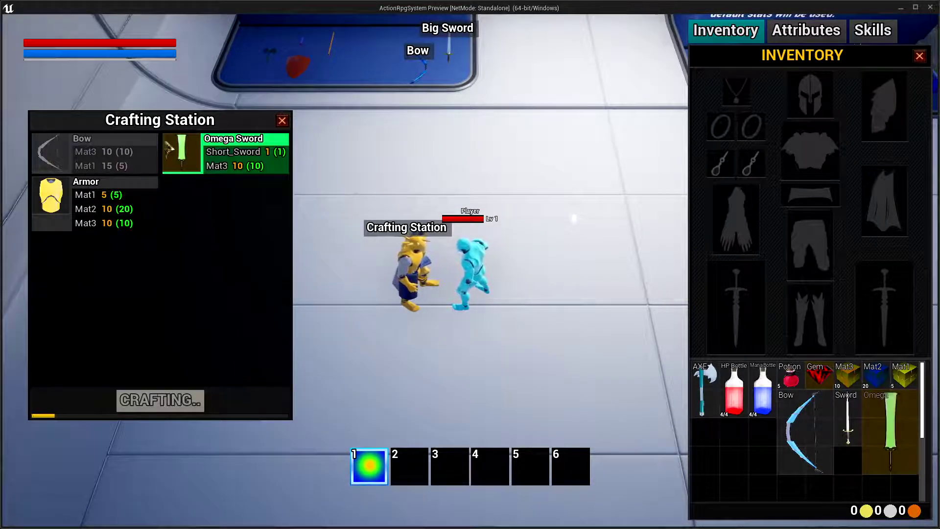
mouse_move(176, 154)
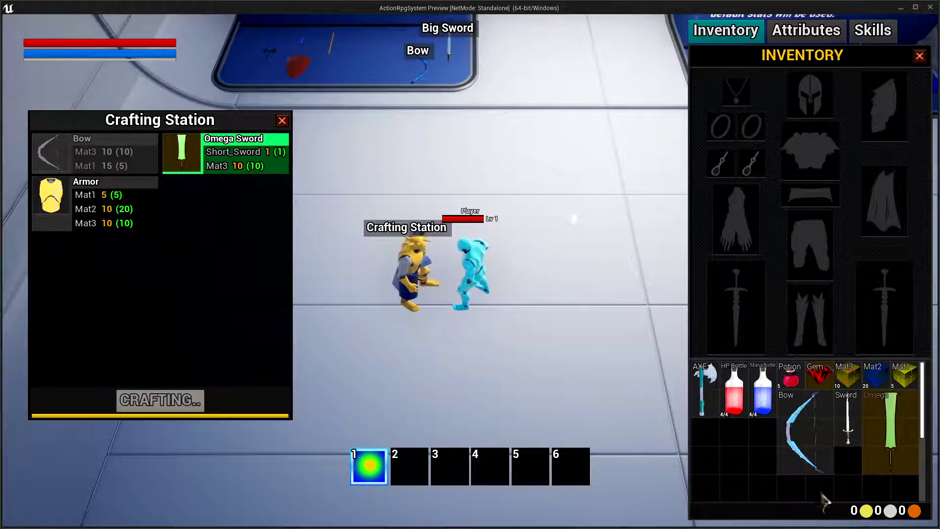
mouse_move(889, 412)
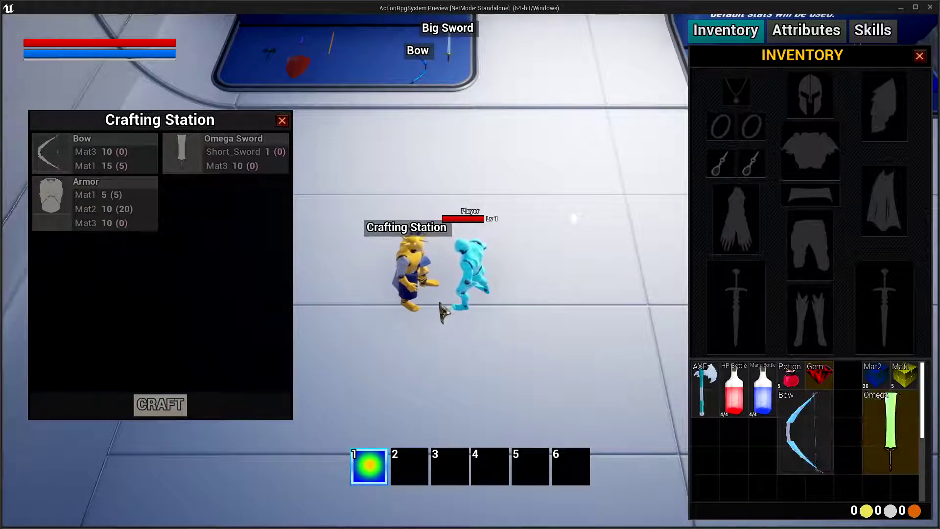
Close the crafting panel, switch to the BP_MyCraftingStation tab, test with Play, and widen Details.
left_click(441, 325)
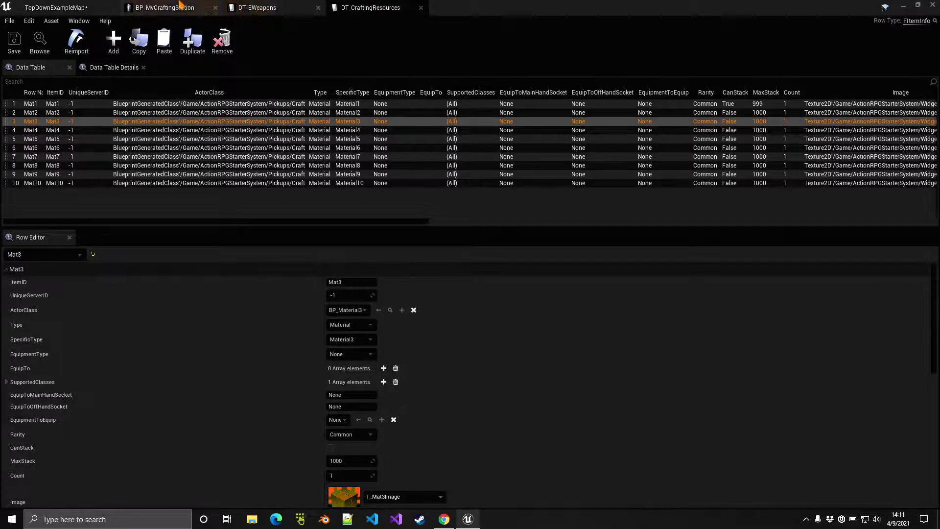
left_click(181, 8)
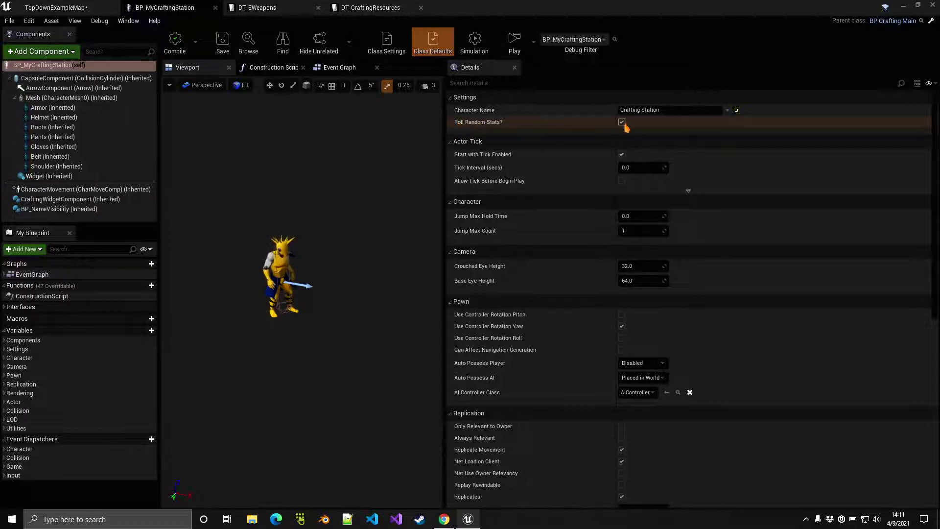
left_click(514, 42)
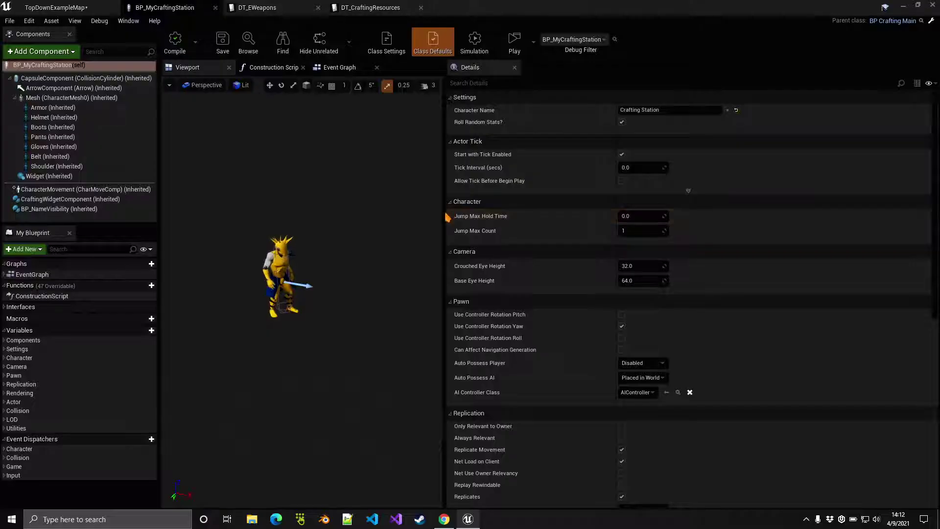
left_click_drag(447, 217, 499, 217)
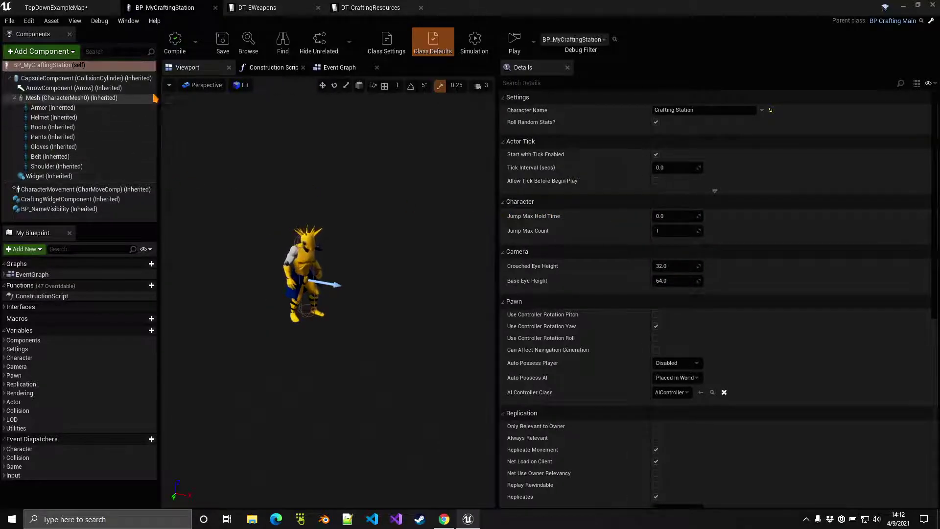
Open Class Settings and add an override of the Get Outline Color function.
left_click(397, 51)
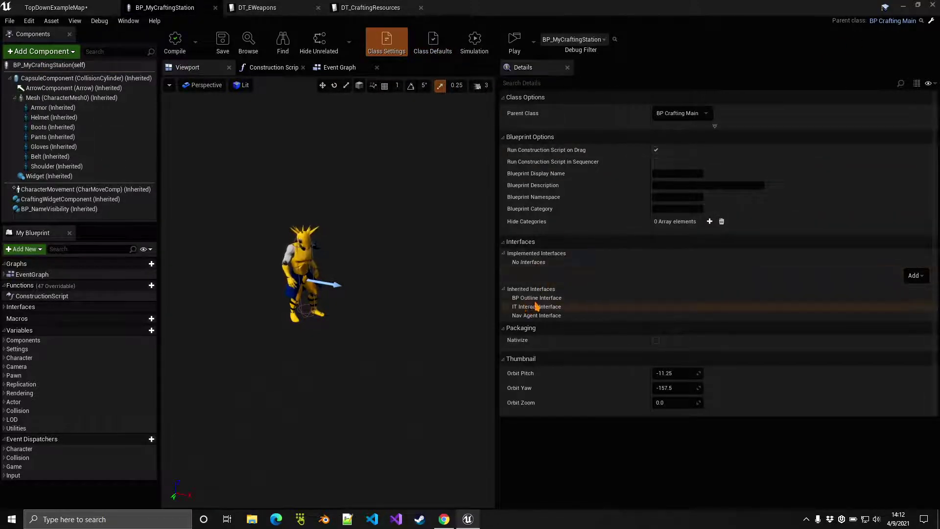
left_click(28, 251)
mouse_move(41, 292)
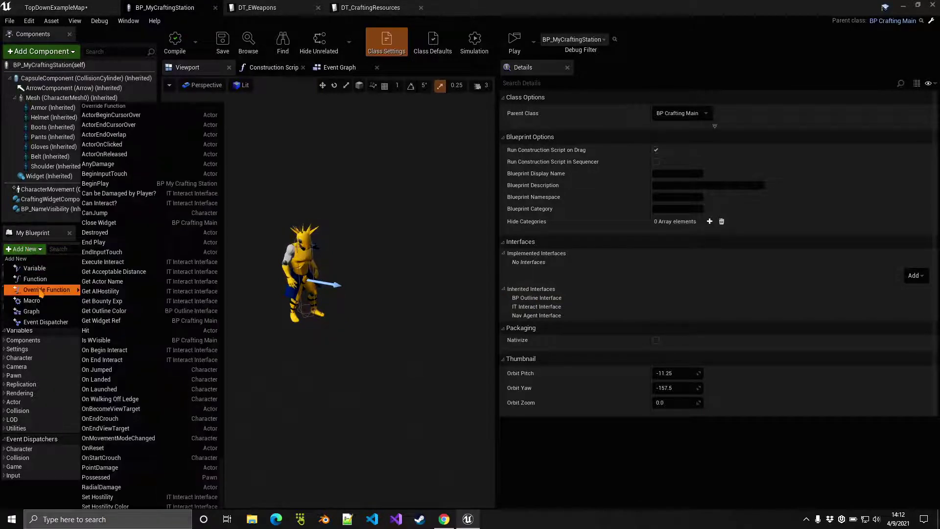
scroll(129, 202, "down", 3)
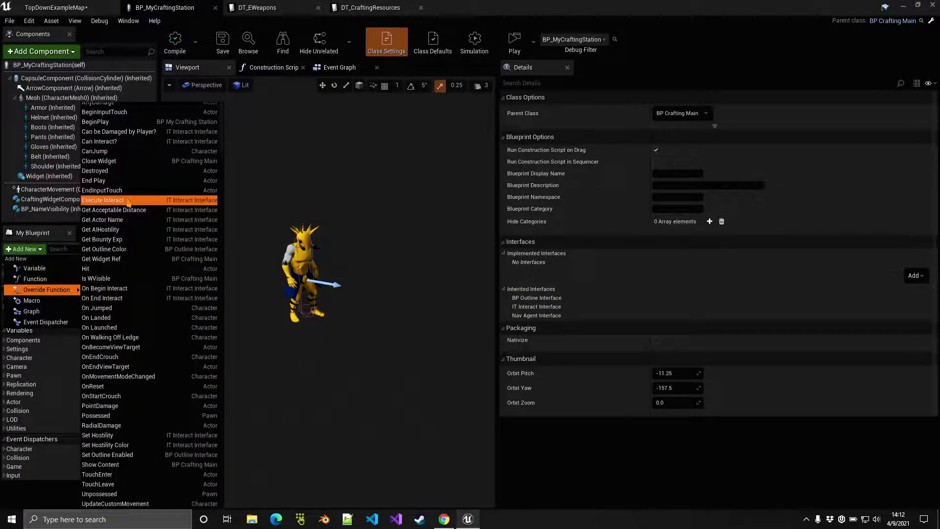
scroll(126, 311, "up", 3)
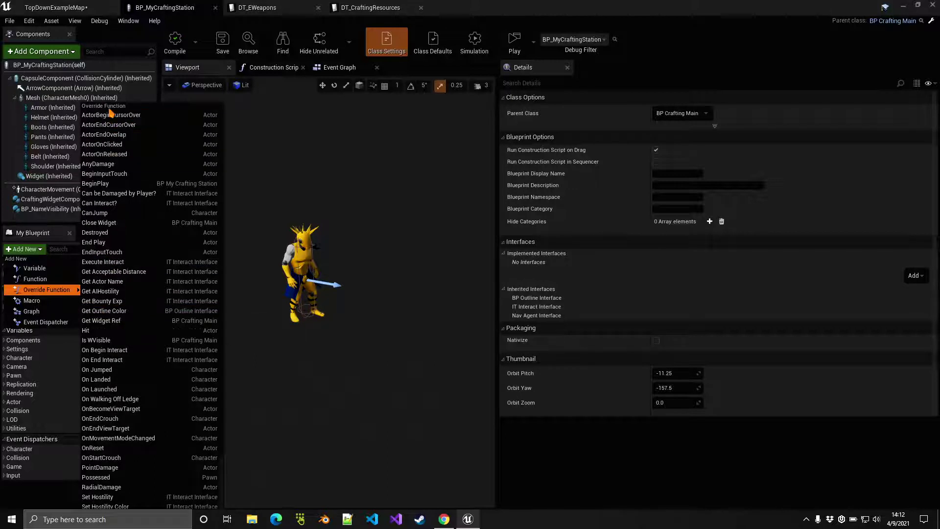
scroll(97, 252, "down", 3)
left_click(98, 252)
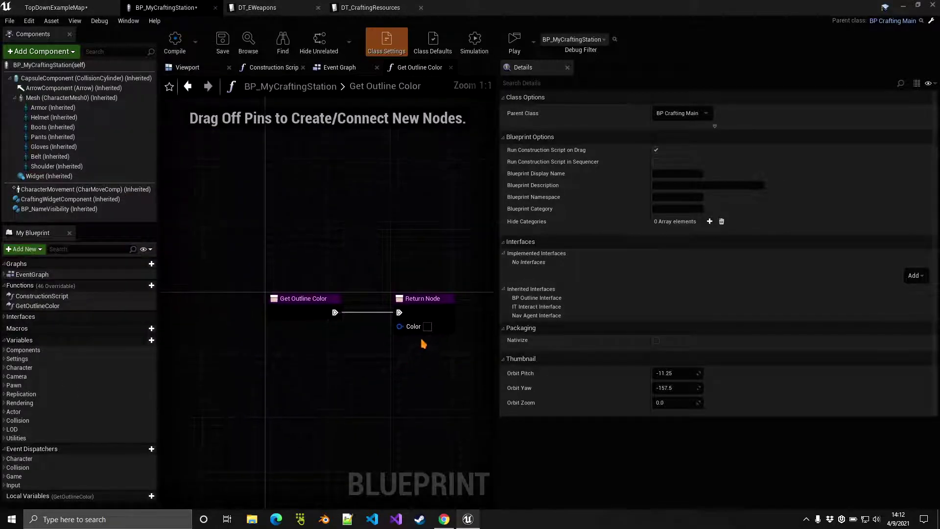
right_click_drag(389, 267, 348, 238)
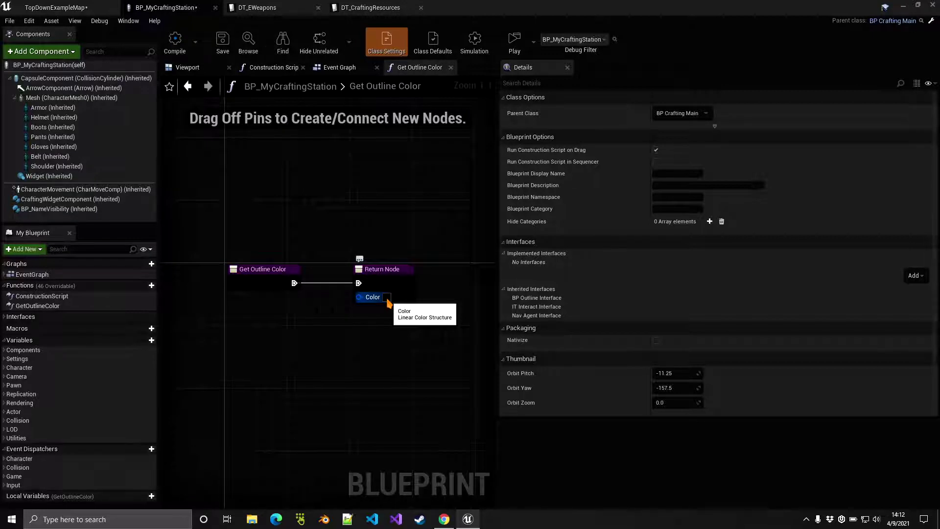
Set the Return Node's outline Color to blue in the Color Picker and confirm.
left_click(387, 297)
left_click(422, 297)
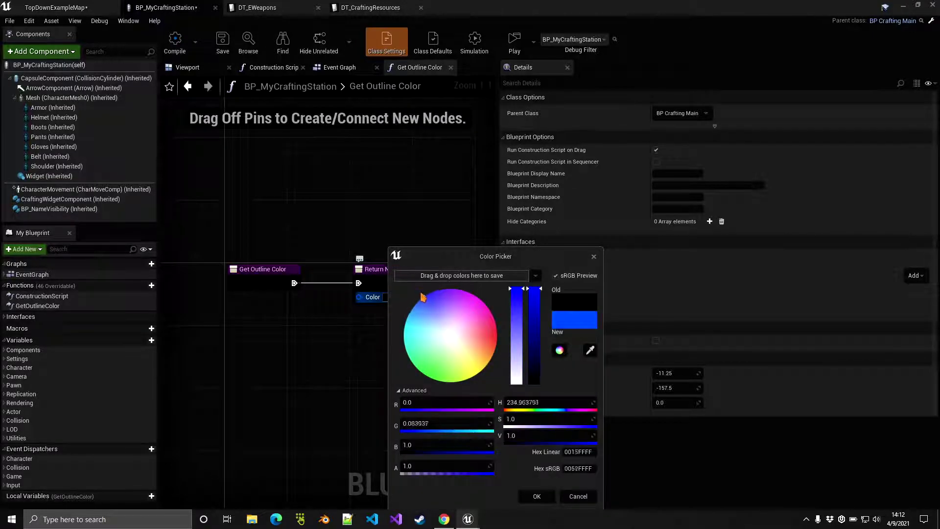
left_click_drag(423, 297, 419, 297)
left_click(535, 495)
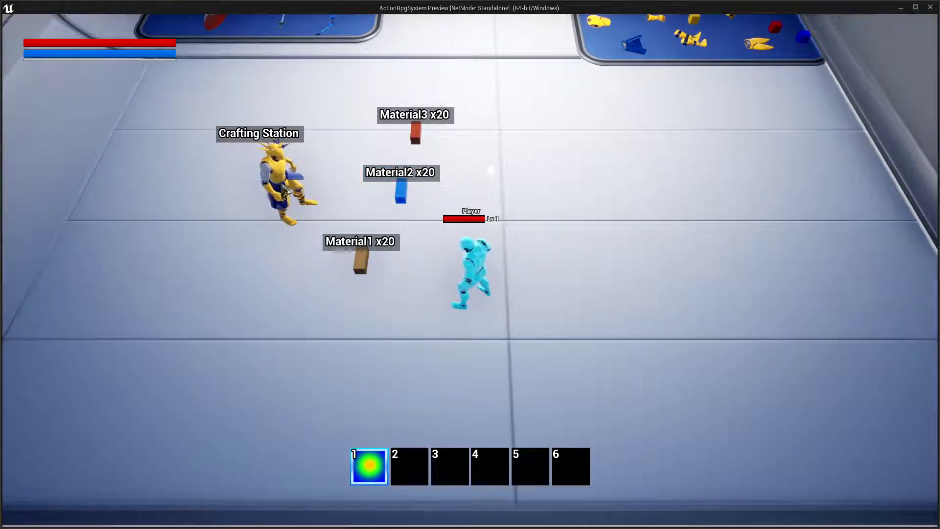
Override Get Acceptable Distance with a returned Distance of 1000, then relaunch Play.
key("Escape")
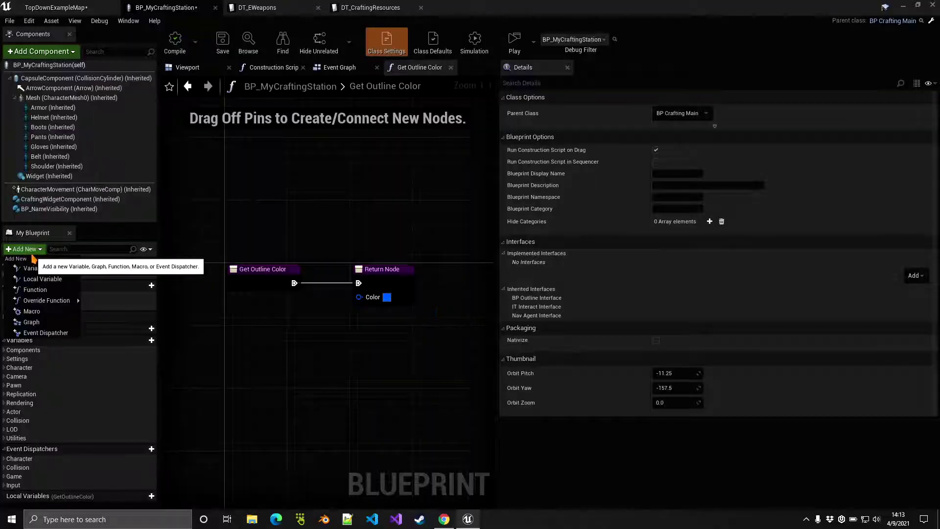
left_click(24, 249)
mouse_move(39, 308)
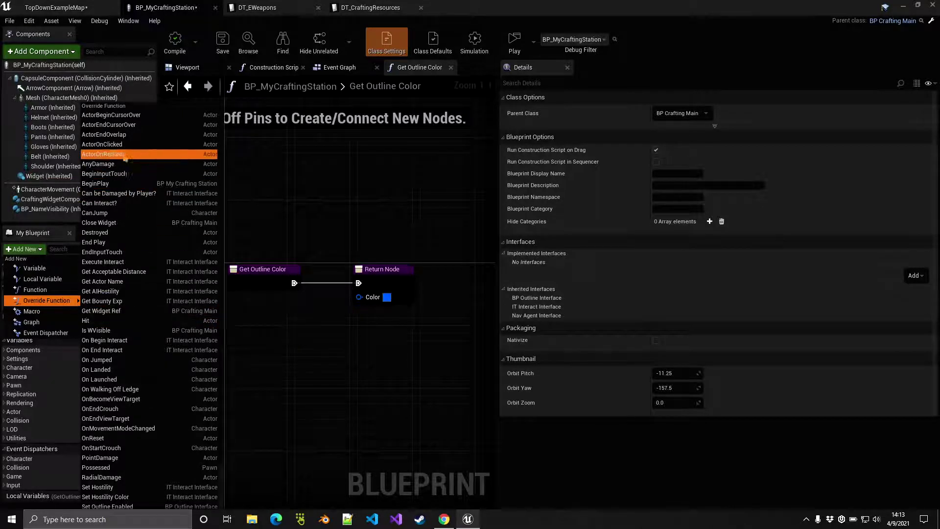
left_click(114, 272)
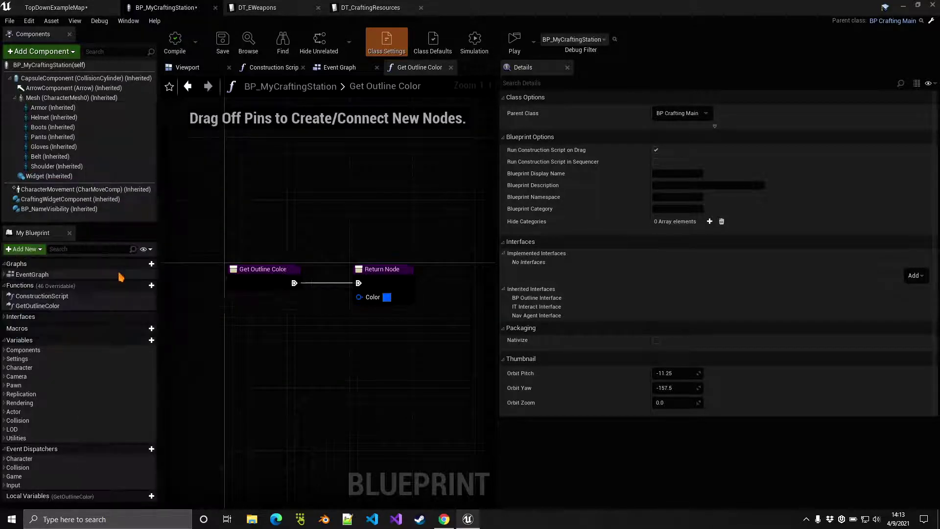
type("1000.0")
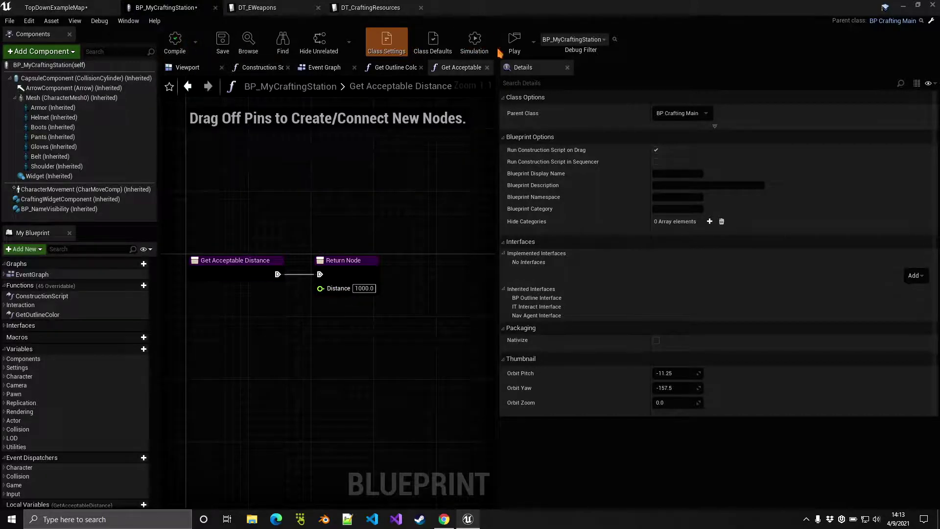
left_click(515, 42)
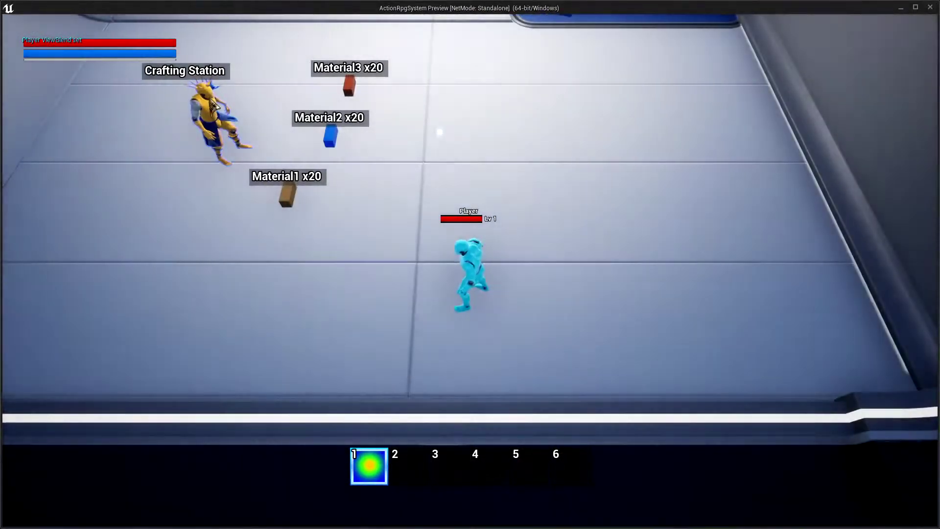
Open the Crafting Station, walk away, and reopen it from a distance to check the range.
left_click(201, 122)
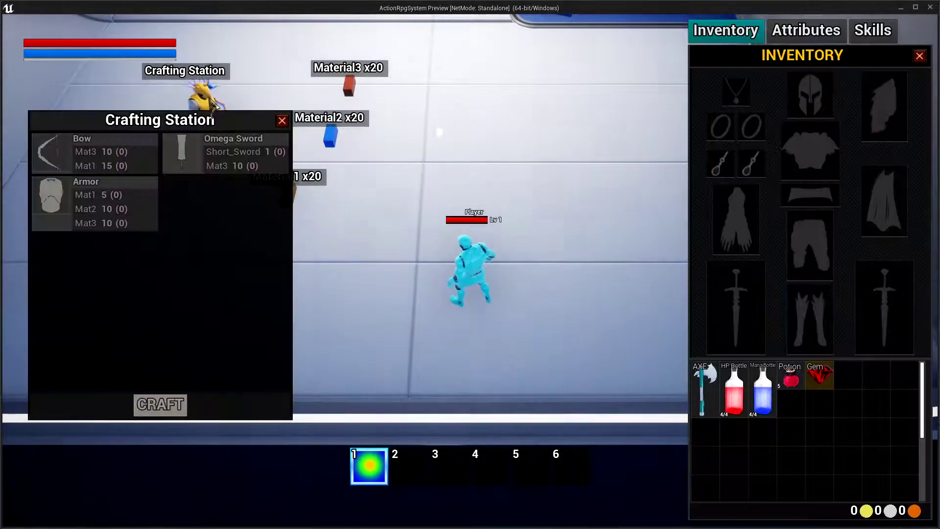
left_click(592, 257)
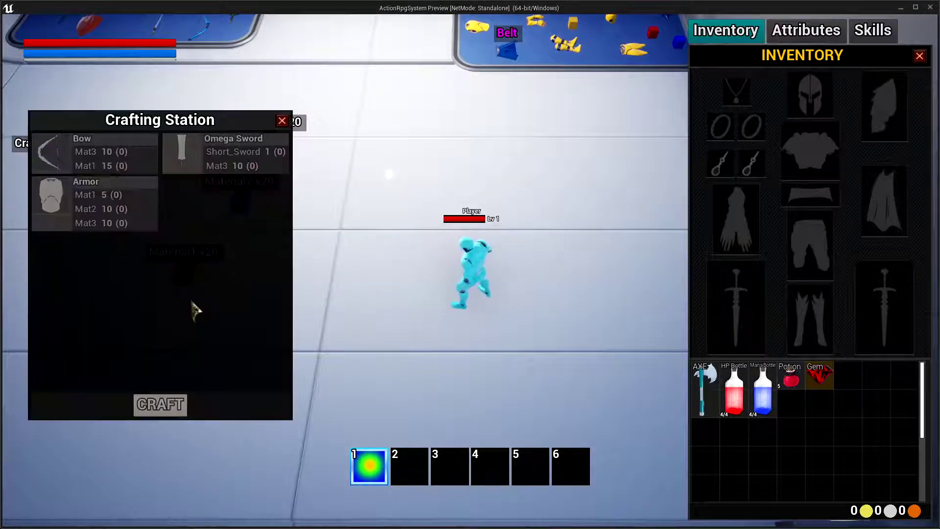
left_click(98, 191)
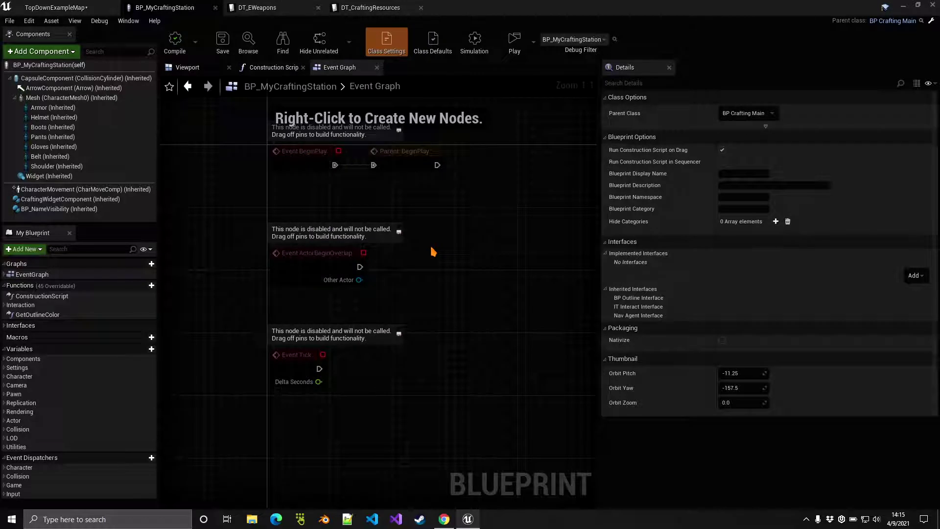
Check CraftingWidgetComponent's Available Craft Items, then view the Omega_Sword row in DT_EWeapons.
left_click(55, 201)
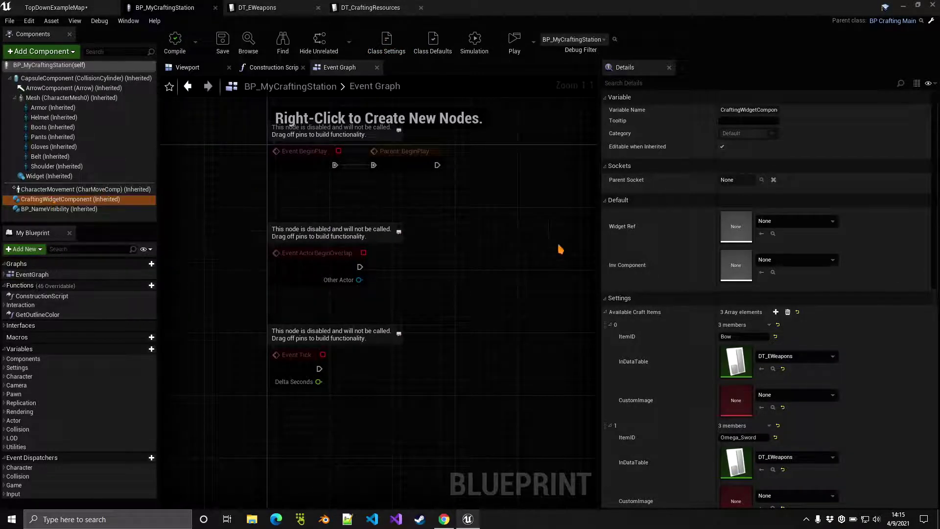
scroll(645, 361, "down", 3)
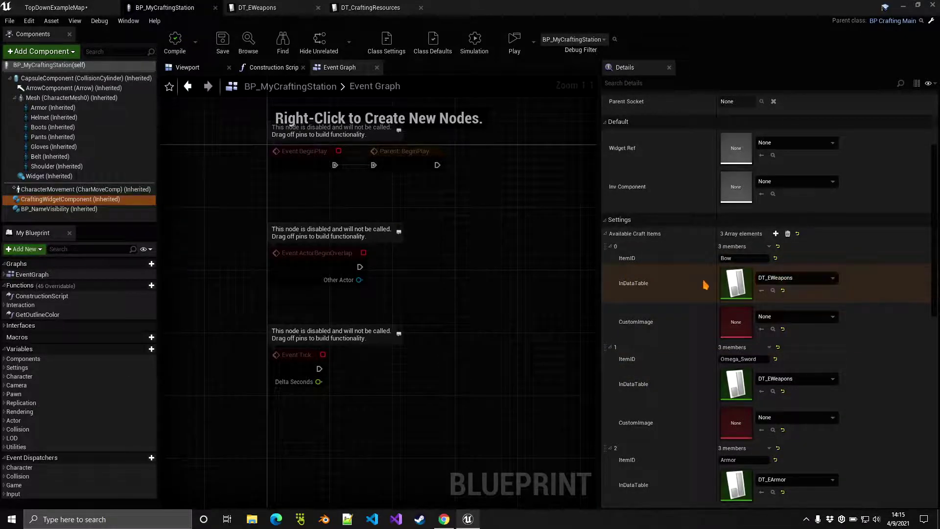
left_click(259, 7)
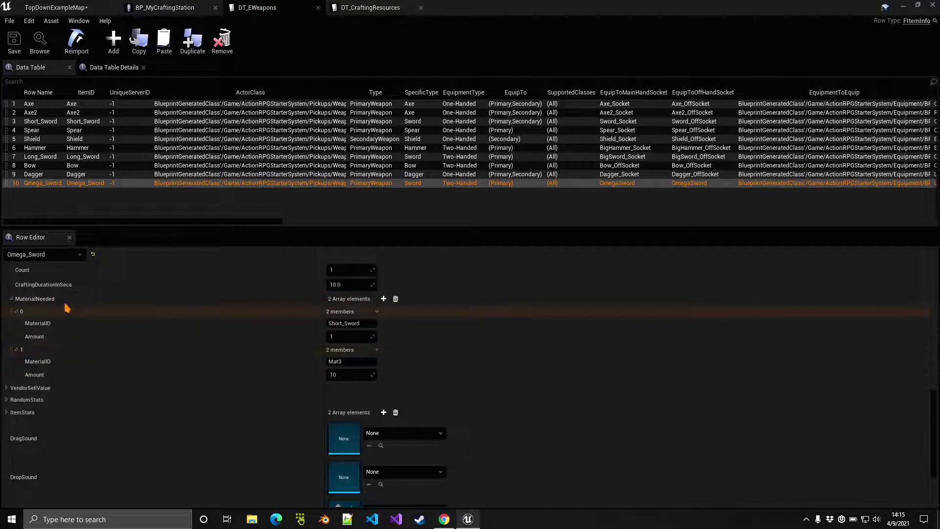
scroll(73, 303, "up", 2)
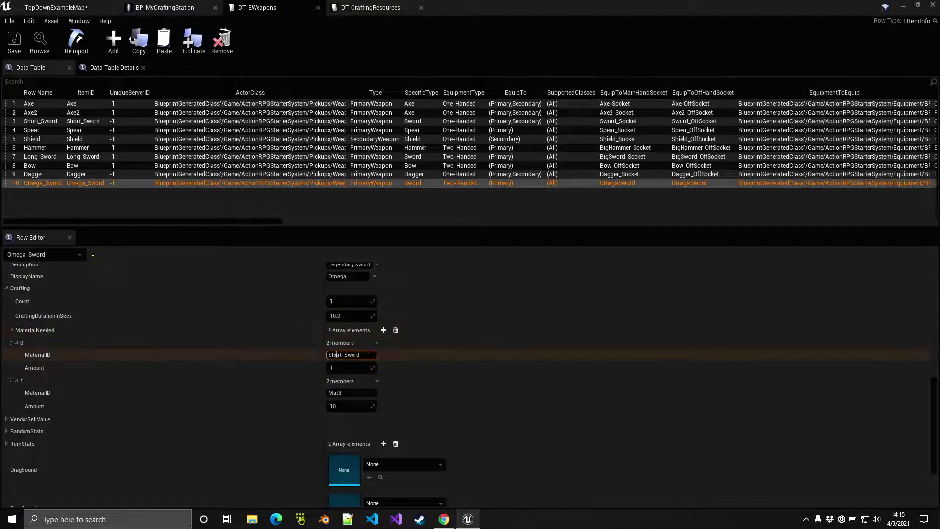